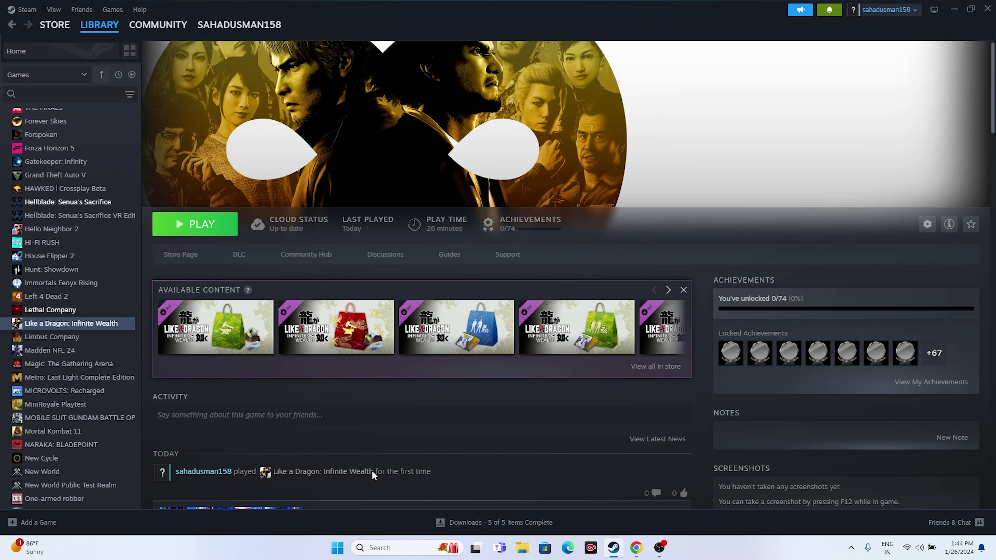
# - Display the Windows power options that include Restart, and dismiss them without restarting the computer
pyautogui.click(337, 547)
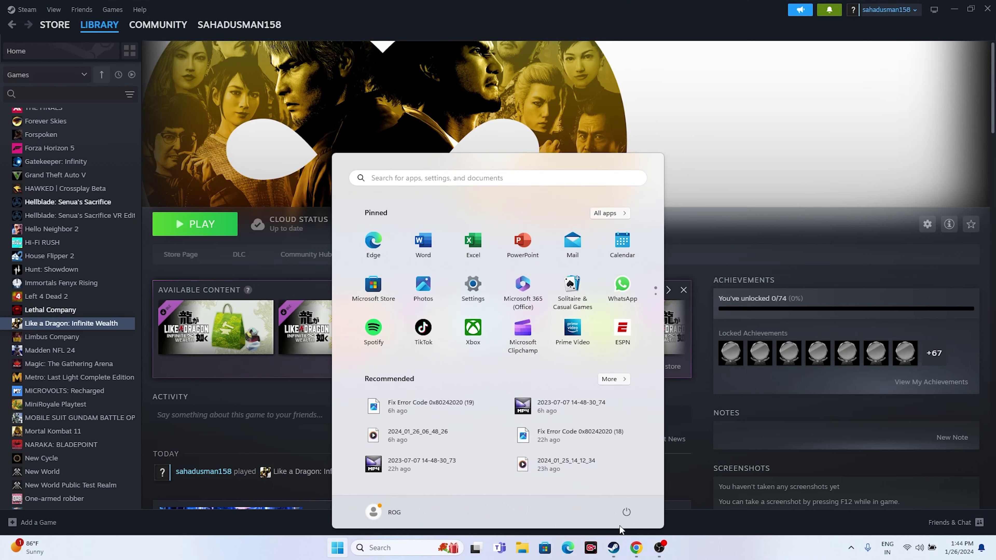
pyautogui.click(626, 512)
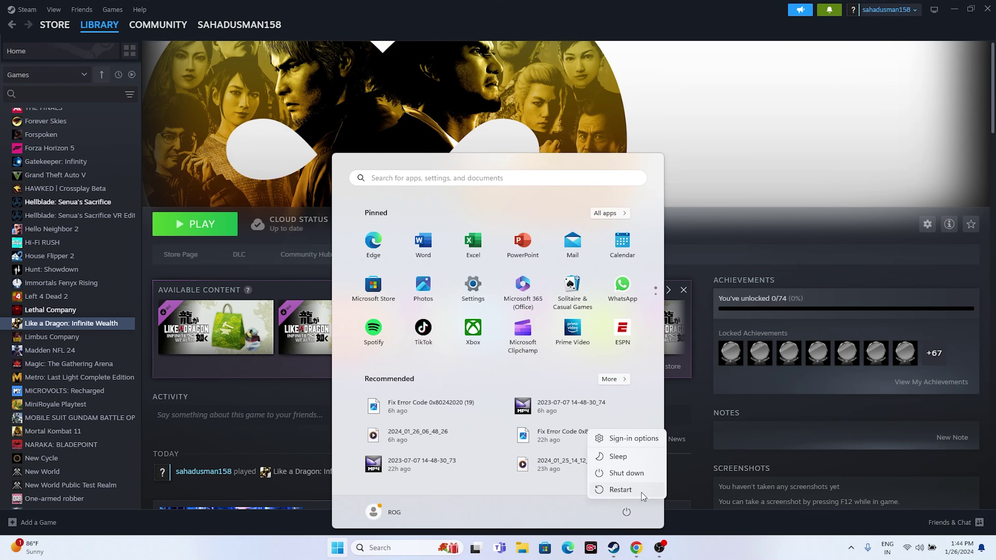
pyautogui.click(696, 557)
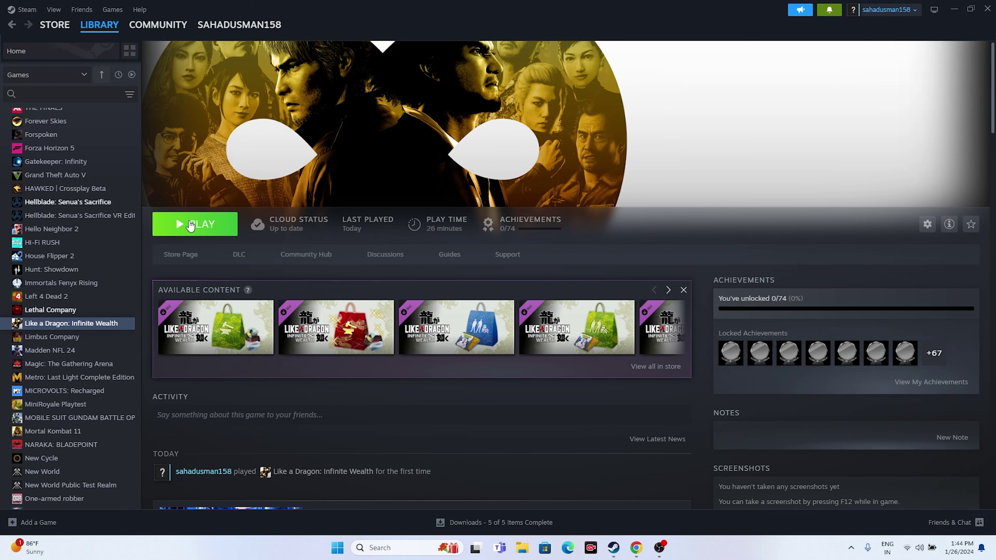
# - Browse to the local installation folder of Like a Dragon: Infinite Wealth from the game's installed-files properties
pyautogui.rightClick(112, 330)
pyautogui.click(128, 406)
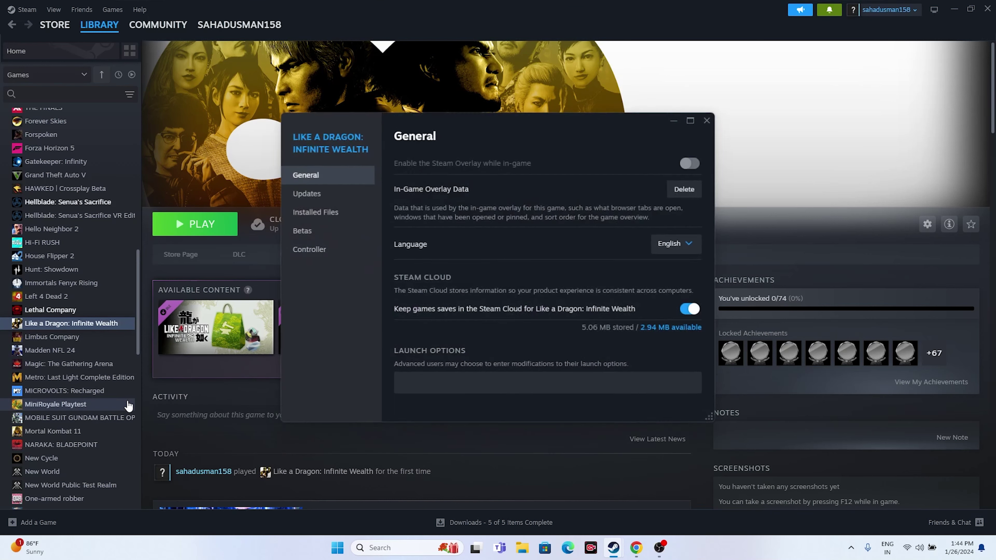
pyautogui.click(315, 212)
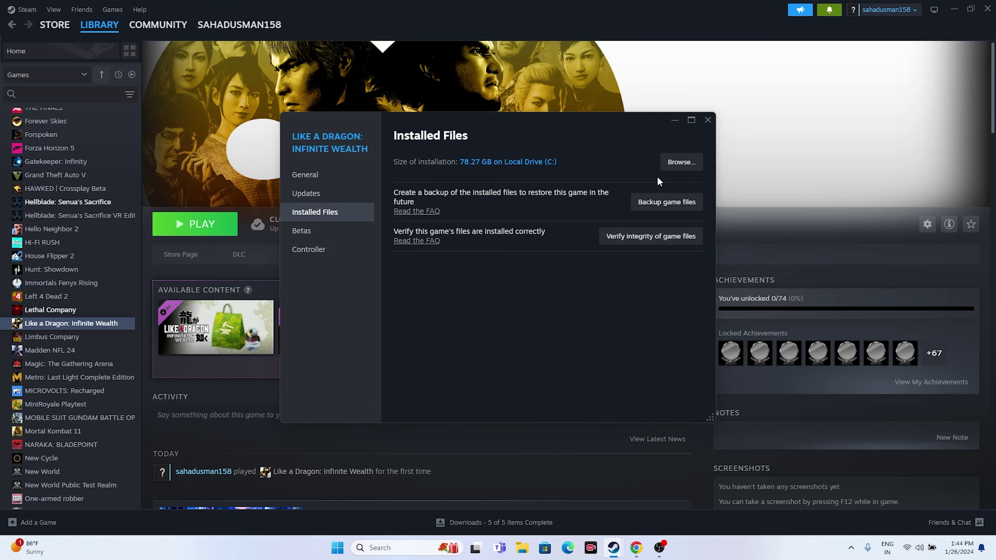
pyautogui.click(683, 168)
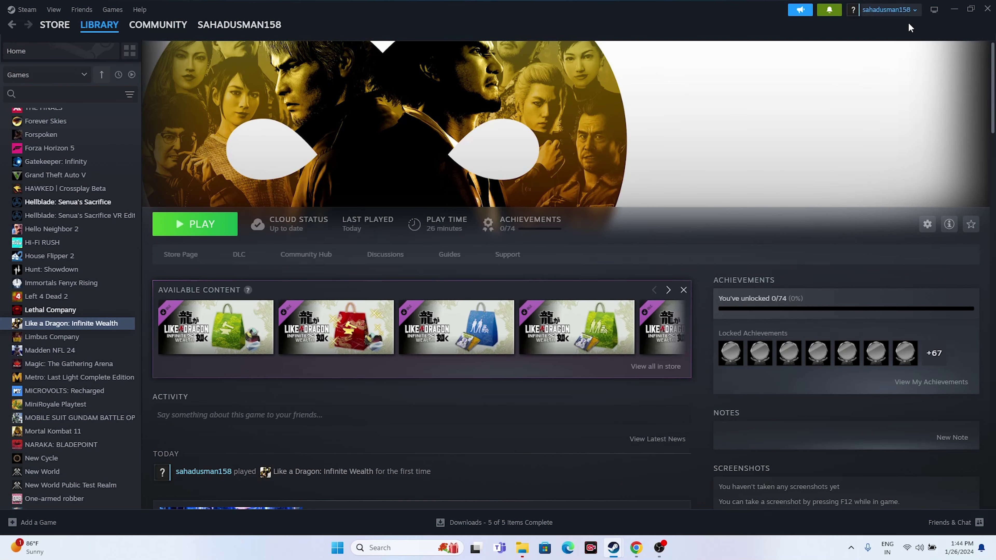
# - Clear away the Steam library and game properties windows and maximise the LikeADragon8 folder window
pyautogui.click(967, 8)
pyautogui.click(958, 46)
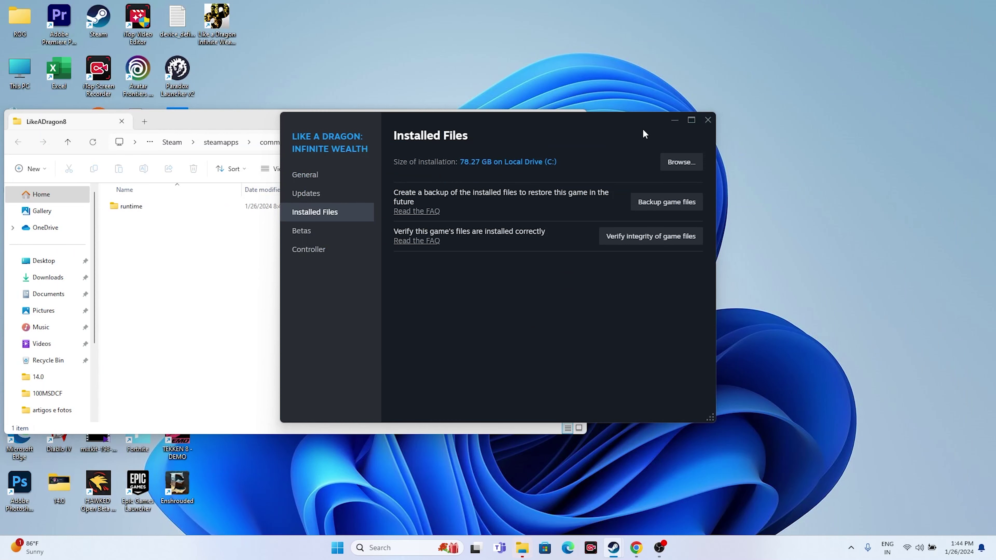
pyautogui.click(710, 118)
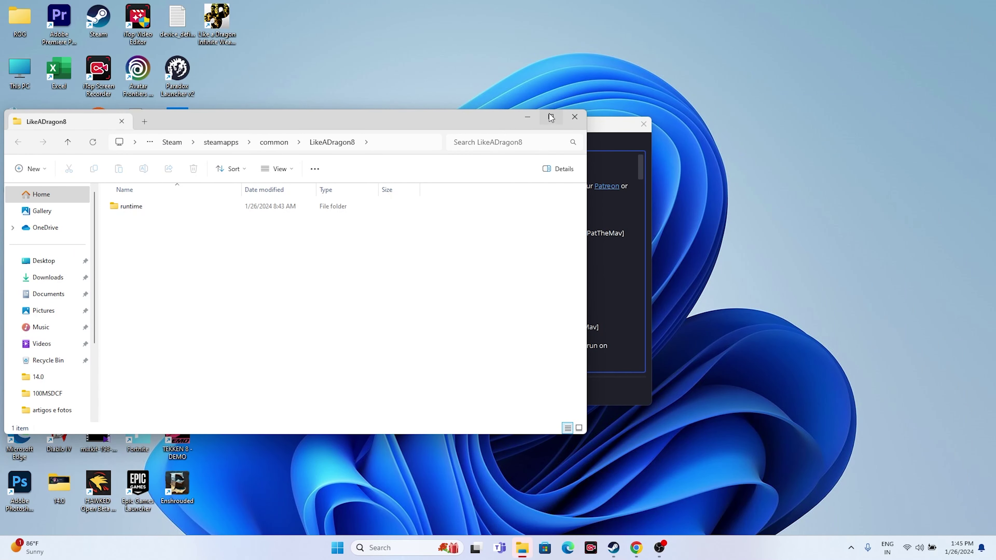
pyautogui.click(551, 116)
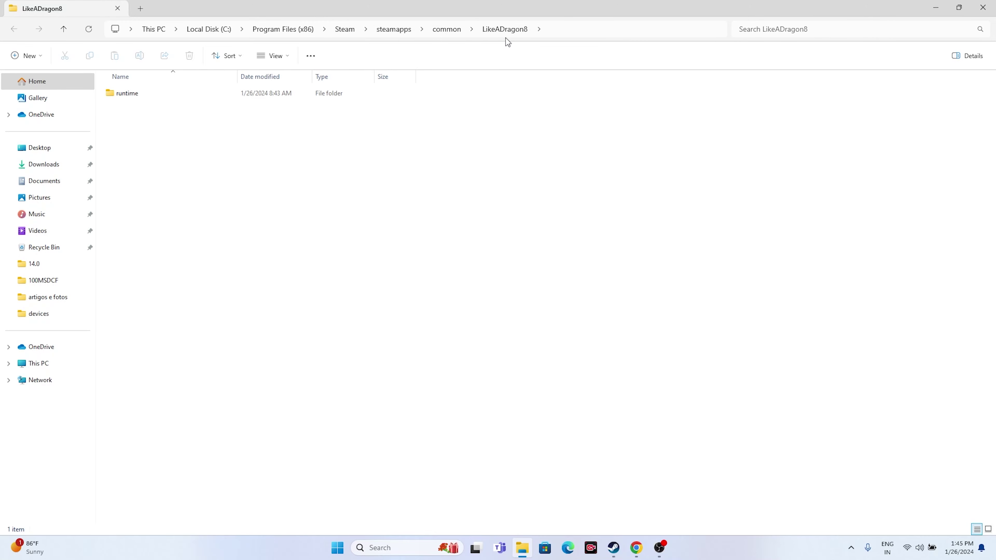
# - Go into the runtime\media subfolder and select the likeadragon8 application
pyautogui.doubleClick(144, 92)
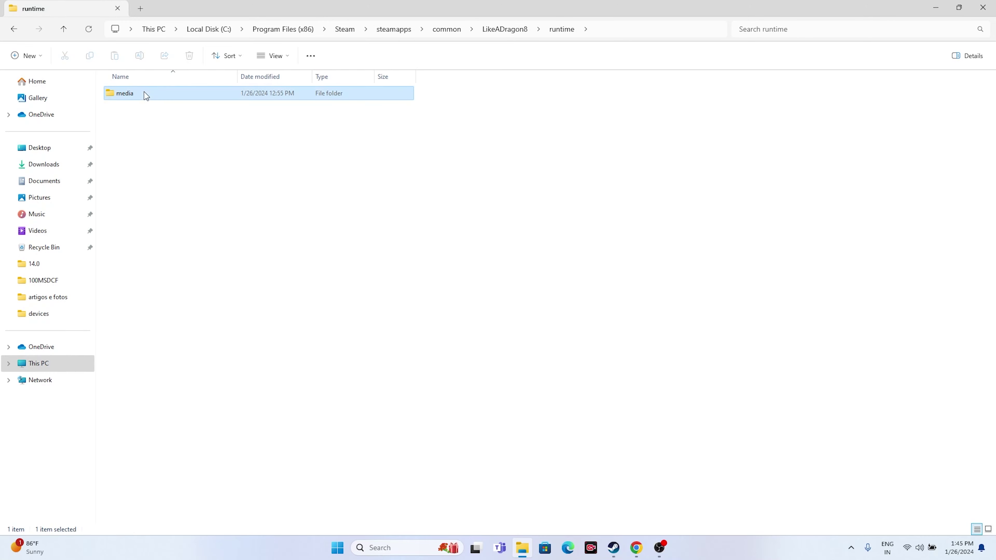
pyautogui.doubleClick(144, 92)
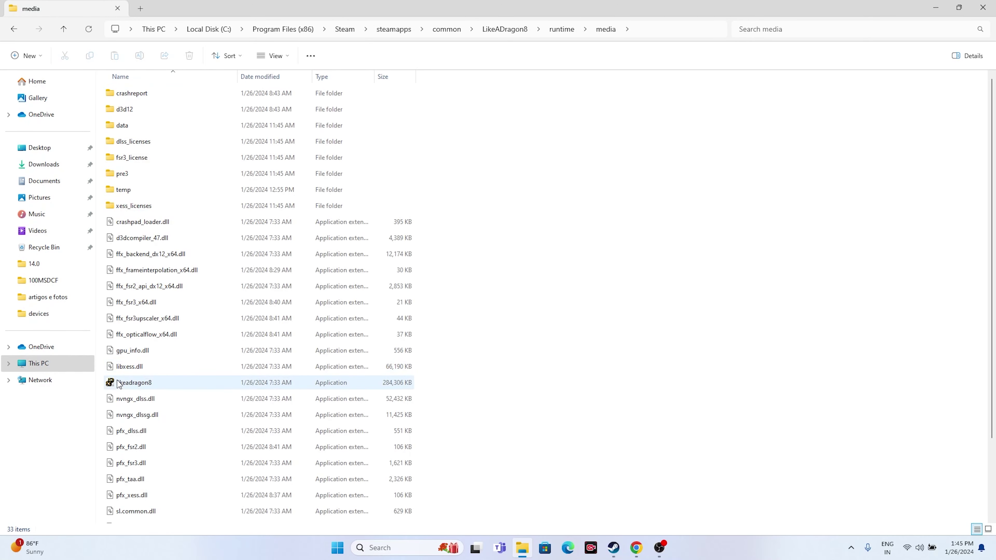
pyautogui.click(133, 383)
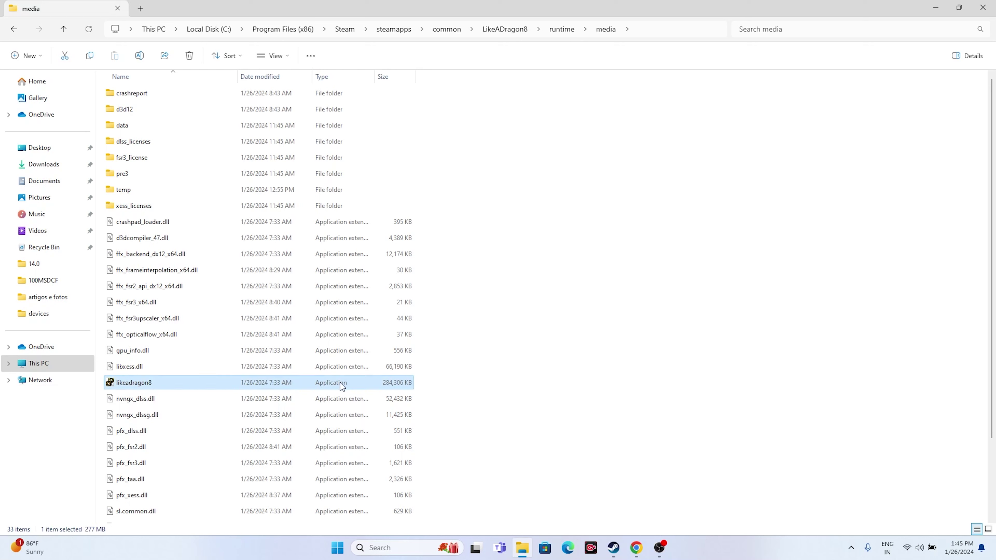
# - Set the likeadragon8 application to run as an administrator in its compatibility properties and apply the change
pyautogui.rightClick(379, 384)
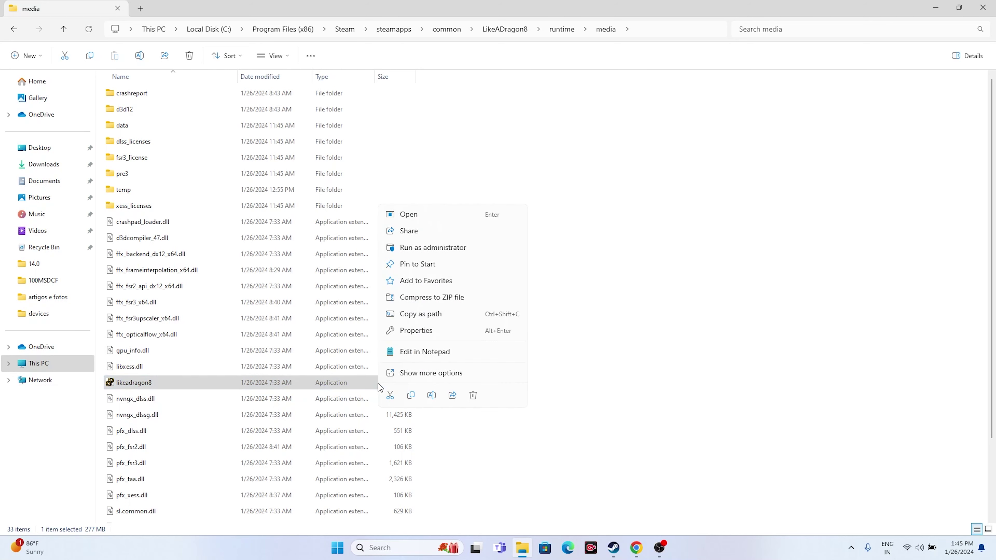
pyautogui.click(412, 378)
pyautogui.click(411, 375)
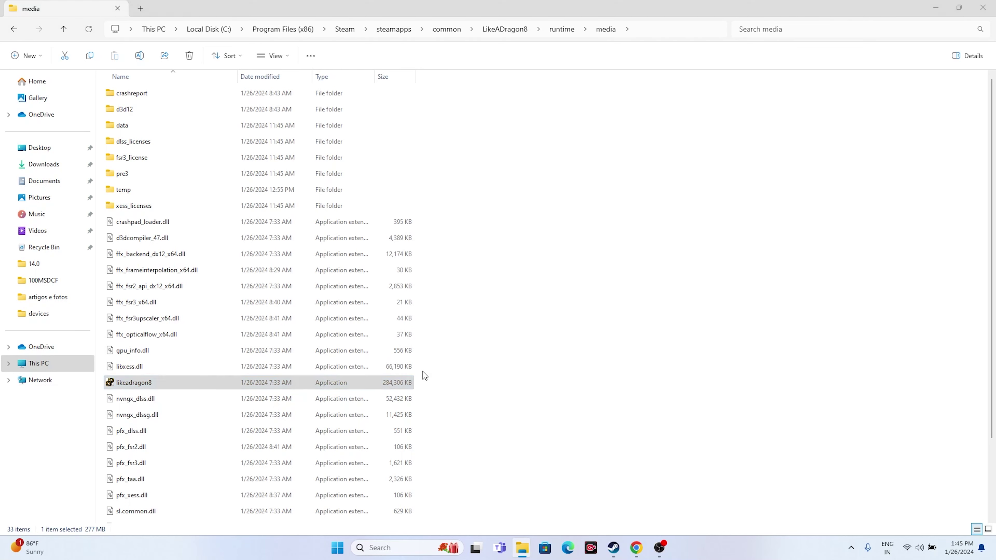
pyautogui.click(468, 273)
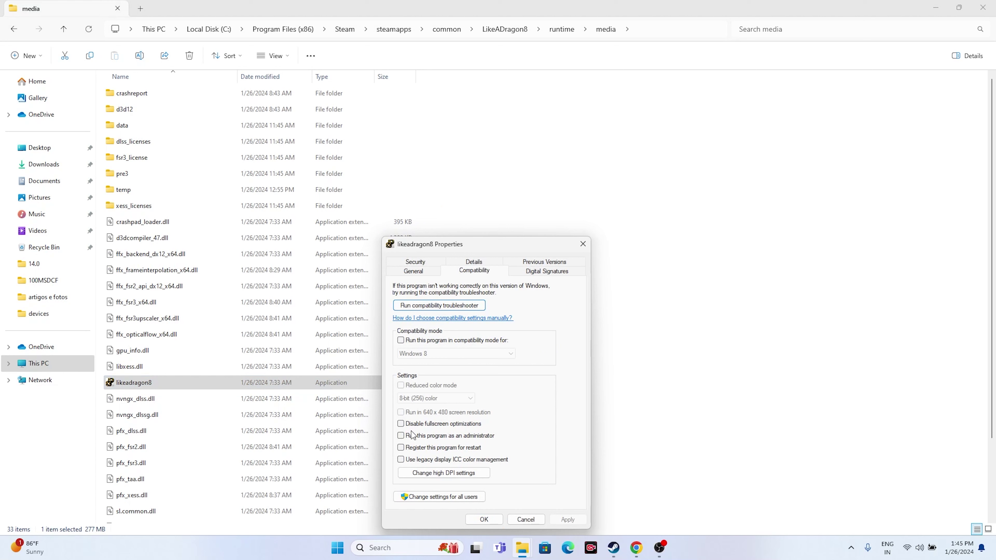
pyautogui.click(401, 435)
pyautogui.click(567, 521)
pyautogui.click(484, 519)
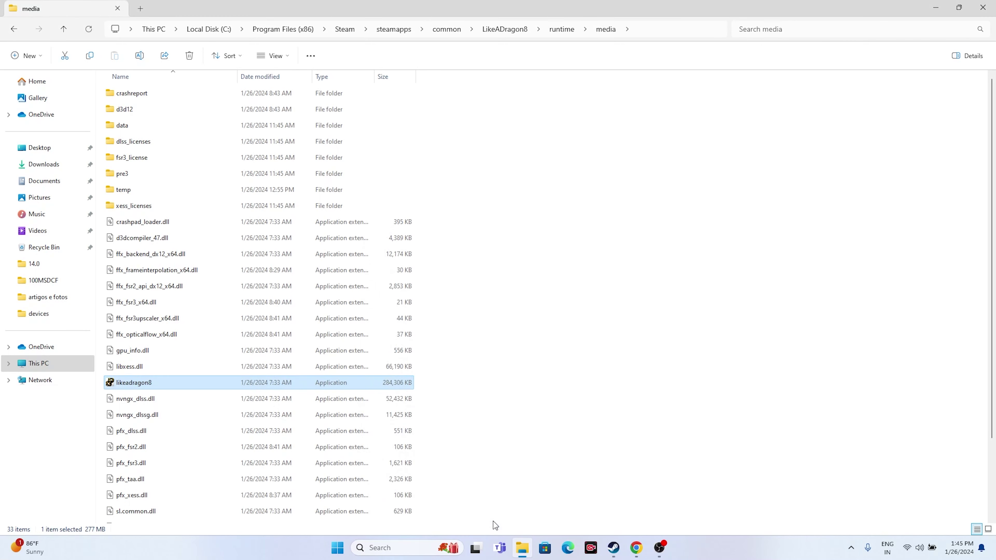
# - Enable compatibility mode for the likeadragon8 application, set it to Windows 8, and apply the change
pyautogui.rightClick(384, 383)
pyautogui.click(446, 379)
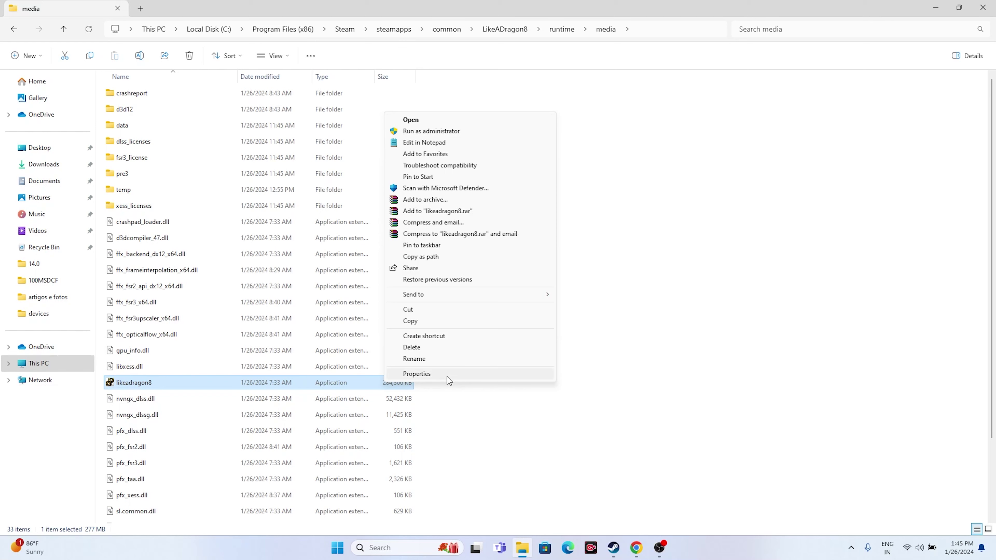
pyautogui.click(446, 376)
pyautogui.click(471, 273)
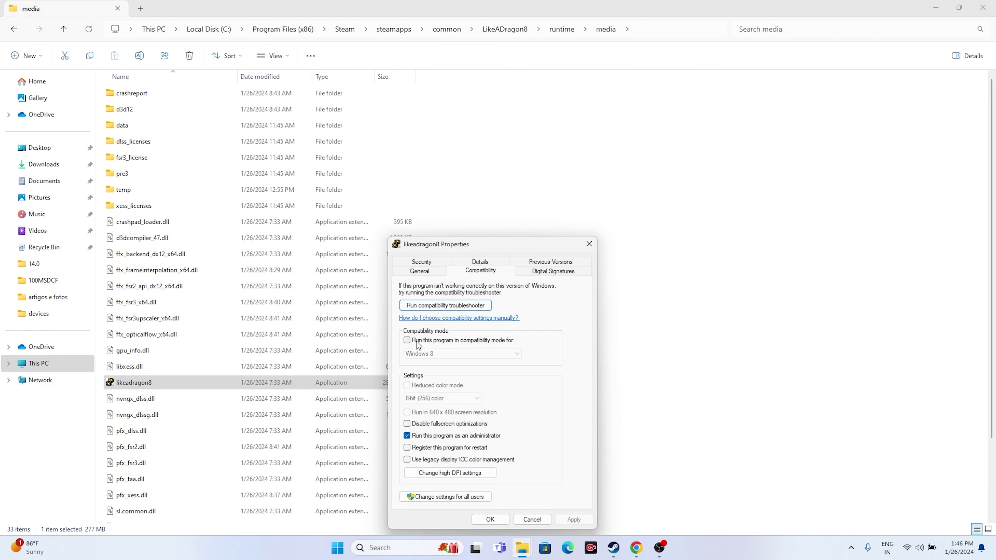
pyautogui.click(408, 340)
pyautogui.click(454, 355)
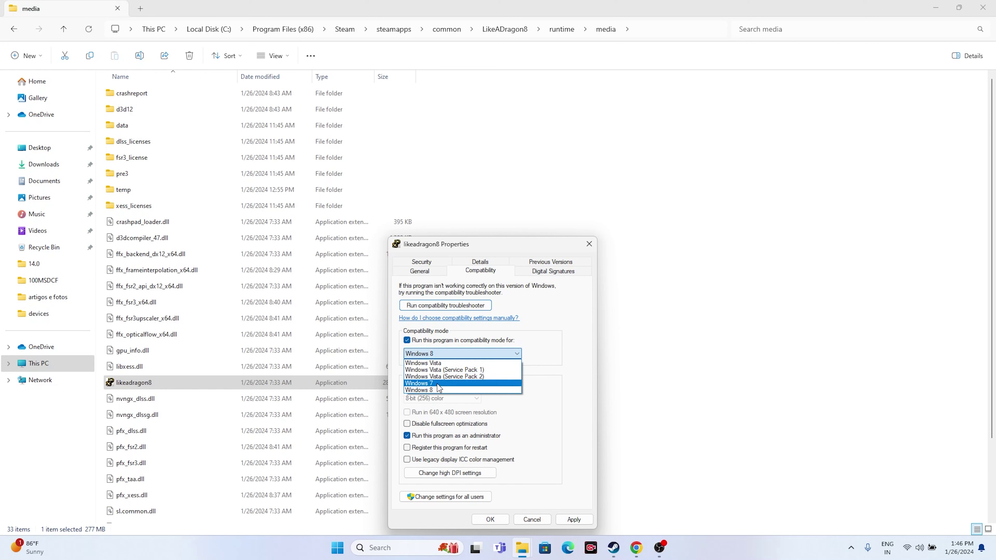
pyautogui.click(438, 388)
pyautogui.hotkey('alt', 'Down')
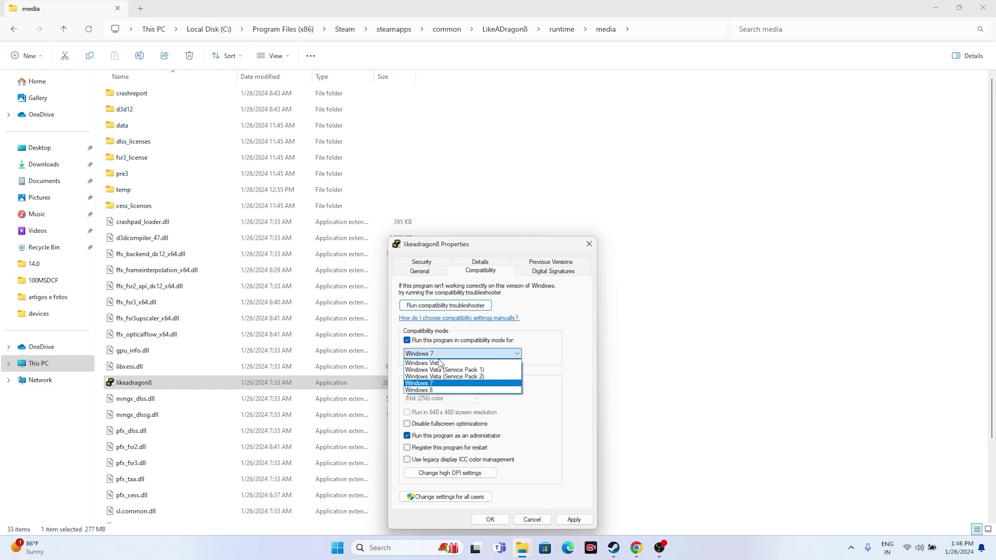
pyautogui.click(444, 391)
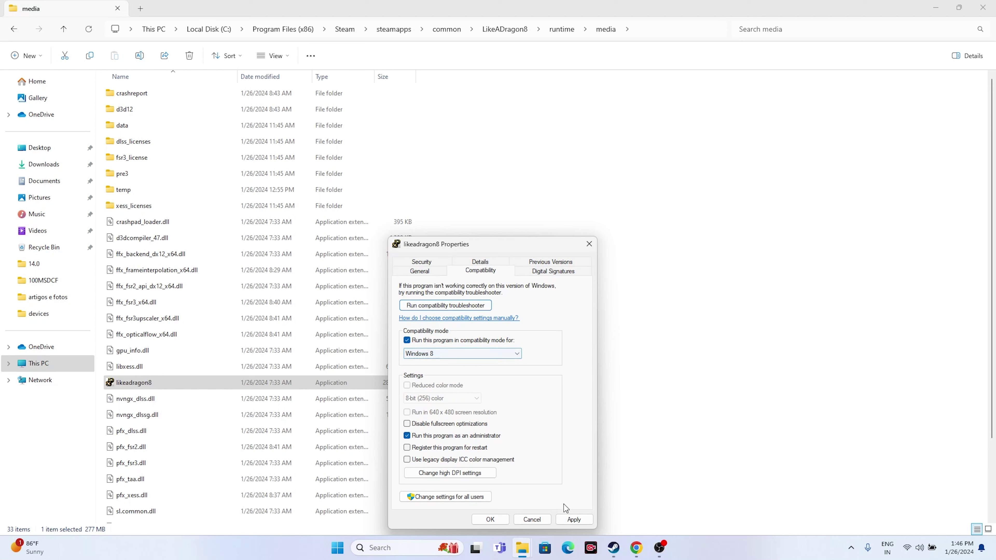
pyautogui.click(572, 519)
pyautogui.click(489, 519)
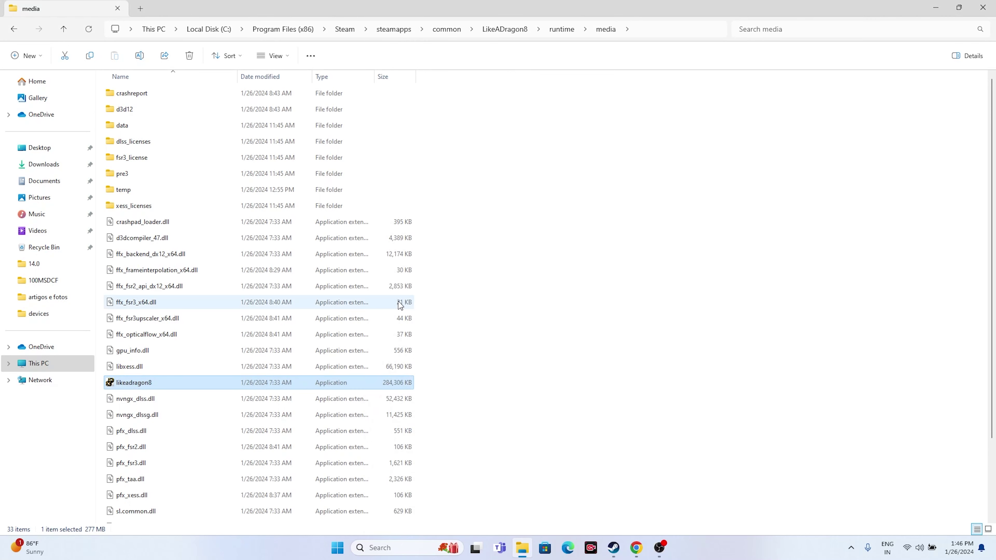
# - Close the media folder window and the OBS Studio update notice, leaving Steam minimised
pyautogui.click(984, 7)
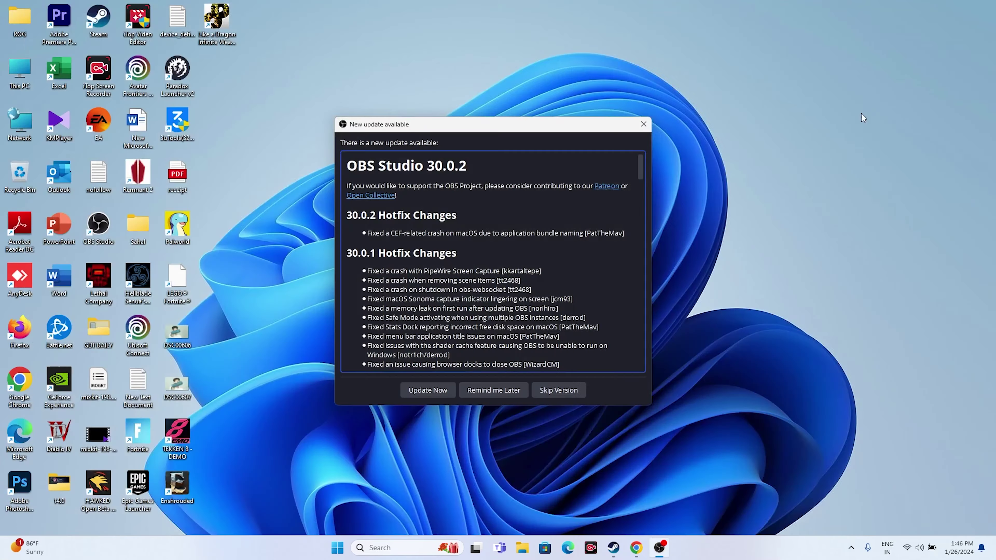
pyautogui.click(644, 124)
pyautogui.click(613, 548)
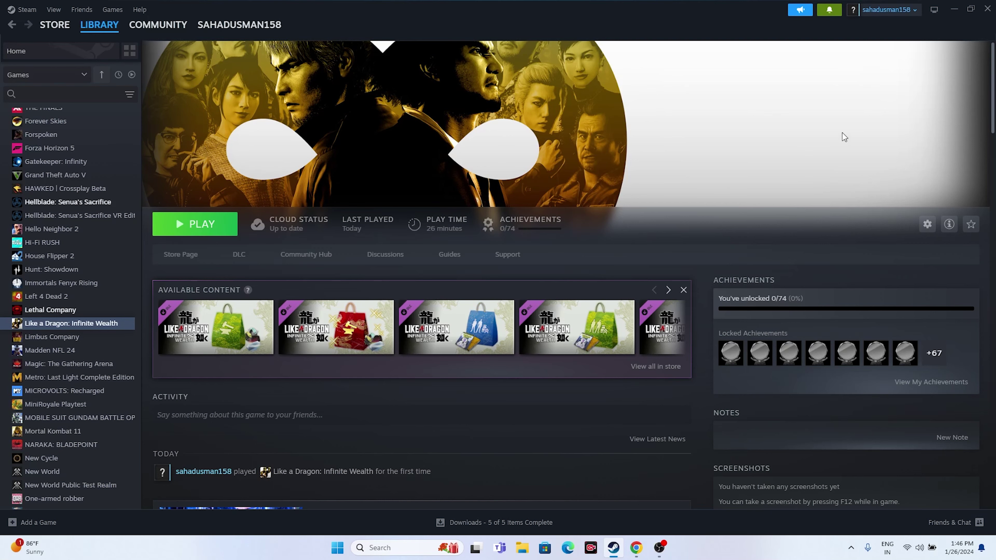
pyautogui.click(955, 7)
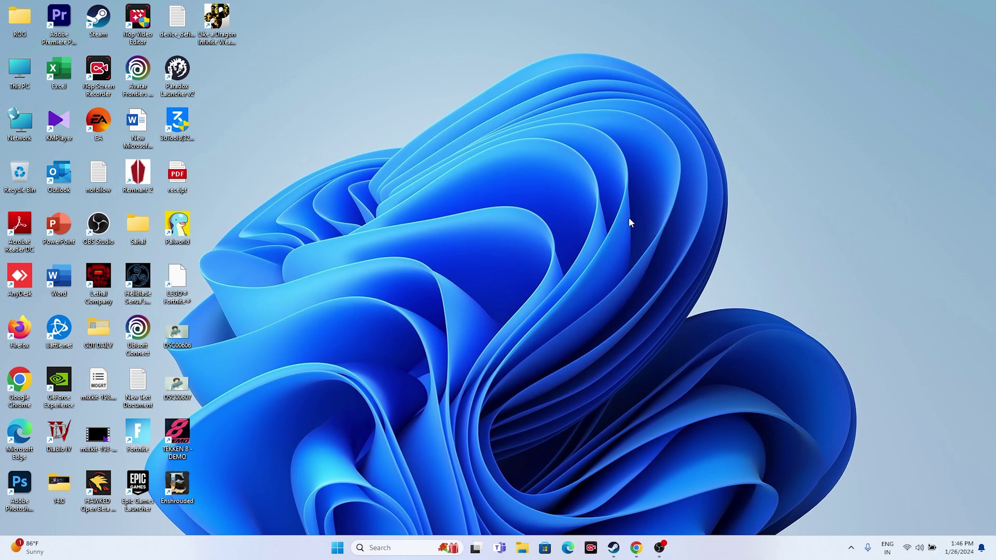
# - Switch to Windows Settings and check the automatic time zone and time options under Date & time
pyautogui.click(383, 547)
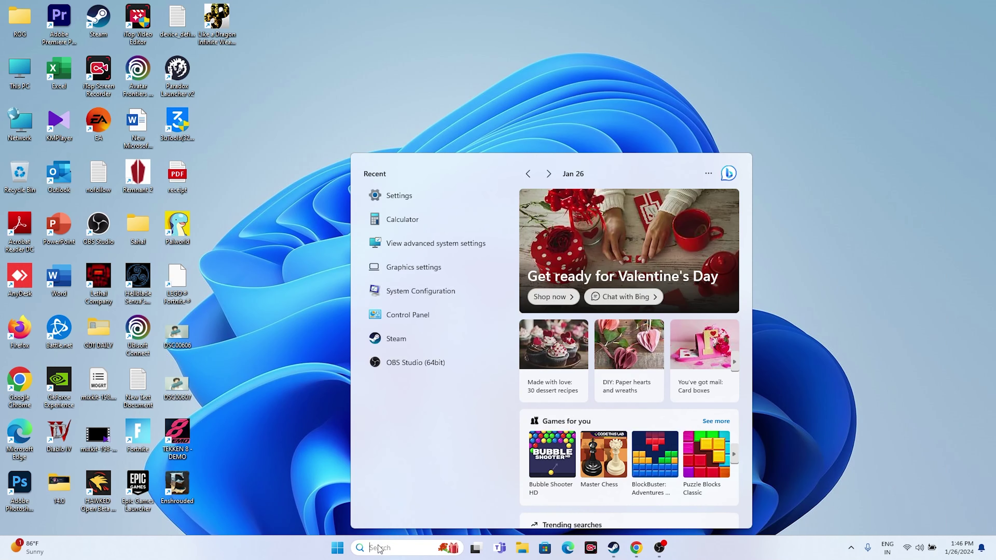
pyautogui.click(393, 198)
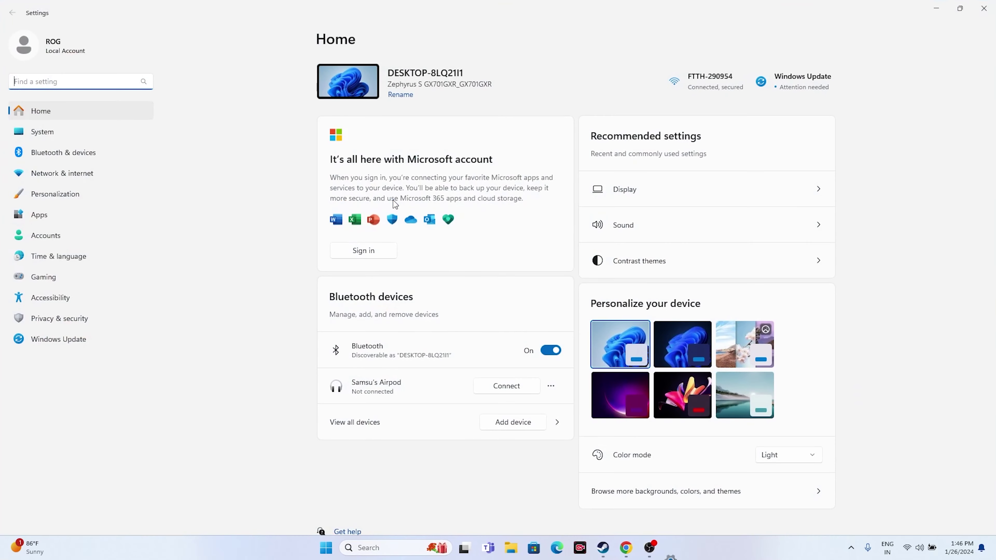
pyautogui.click(74, 263)
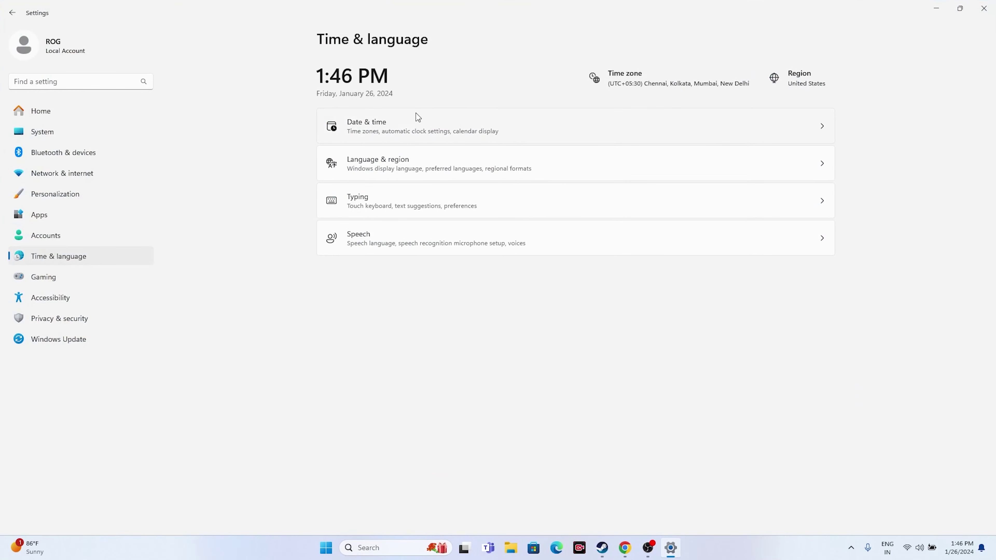
pyautogui.click(411, 122)
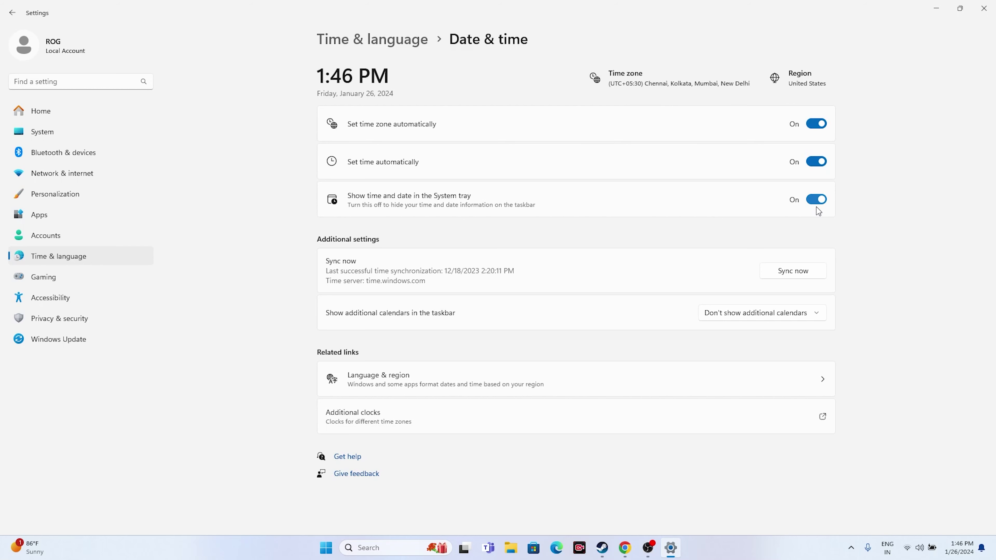
# - Check the Country or region setting under Language & region
pyautogui.click(12, 12)
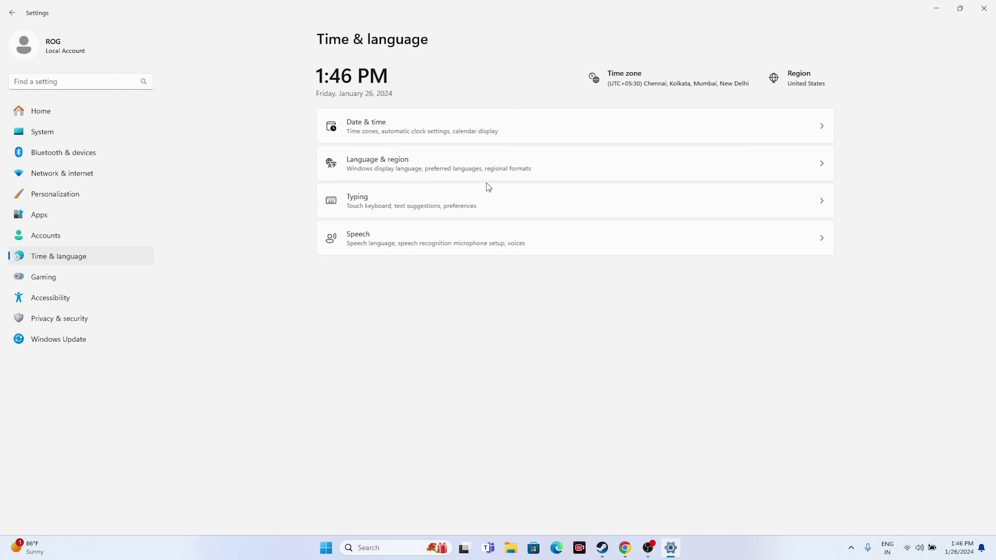
pyautogui.click(420, 160)
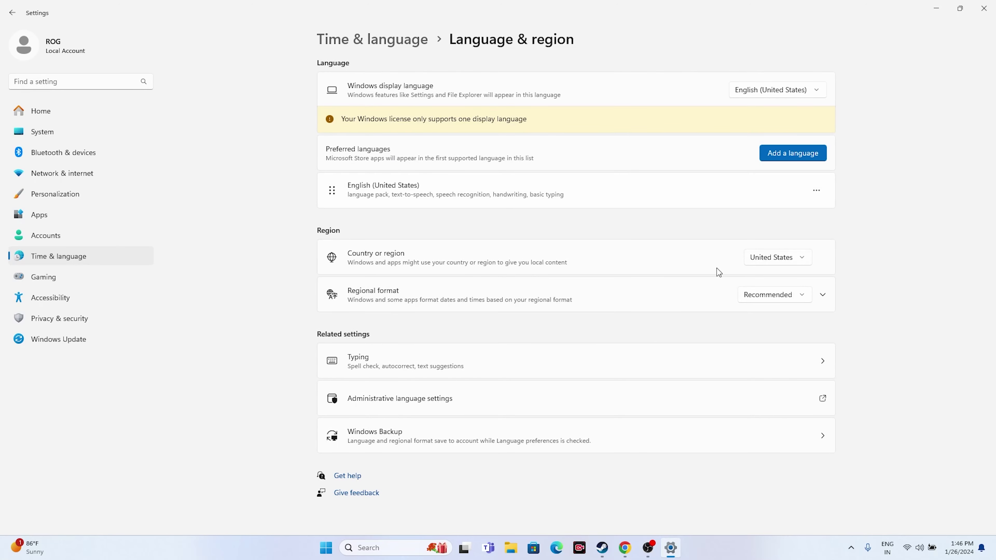
pyautogui.click(799, 261)
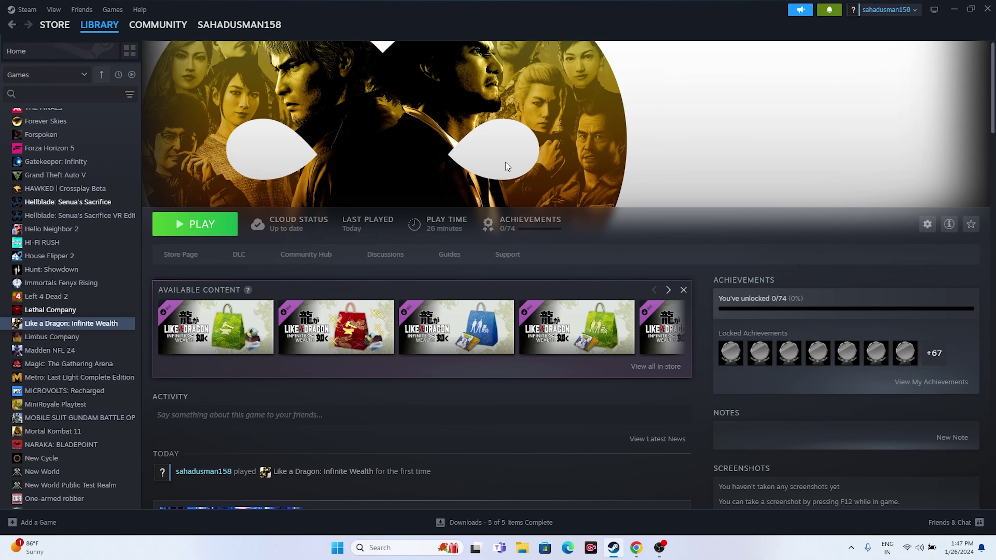
# - Switch to File Explorer and examine the My Games folder inside Documents
pyautogui.click(525, 548)
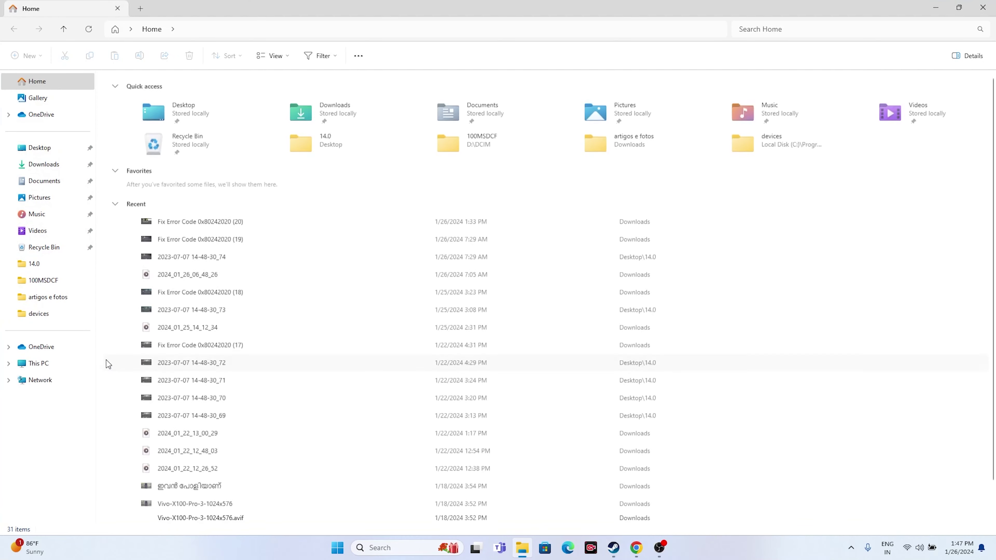
pyautogui.click(44, 181)
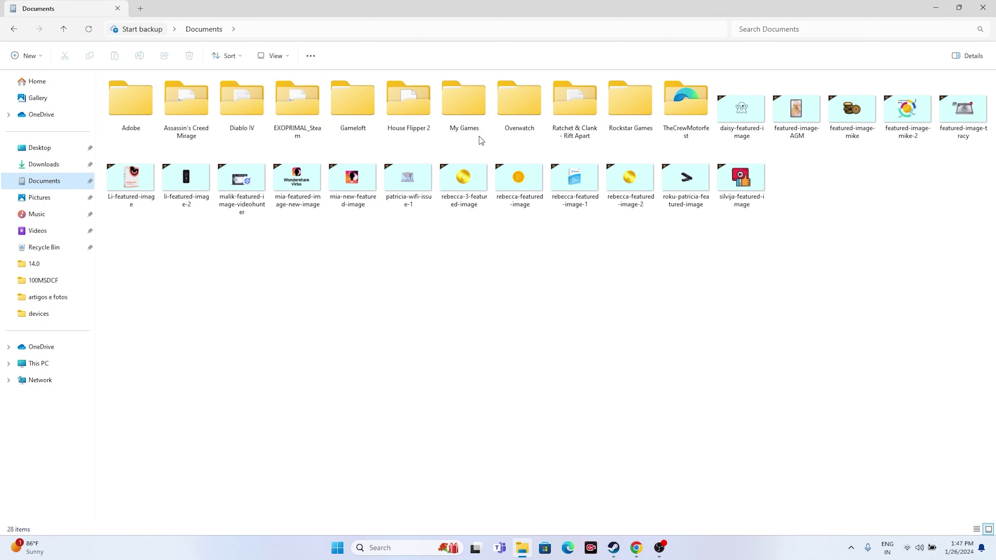
pyautogui.doubleClick(464, 106)
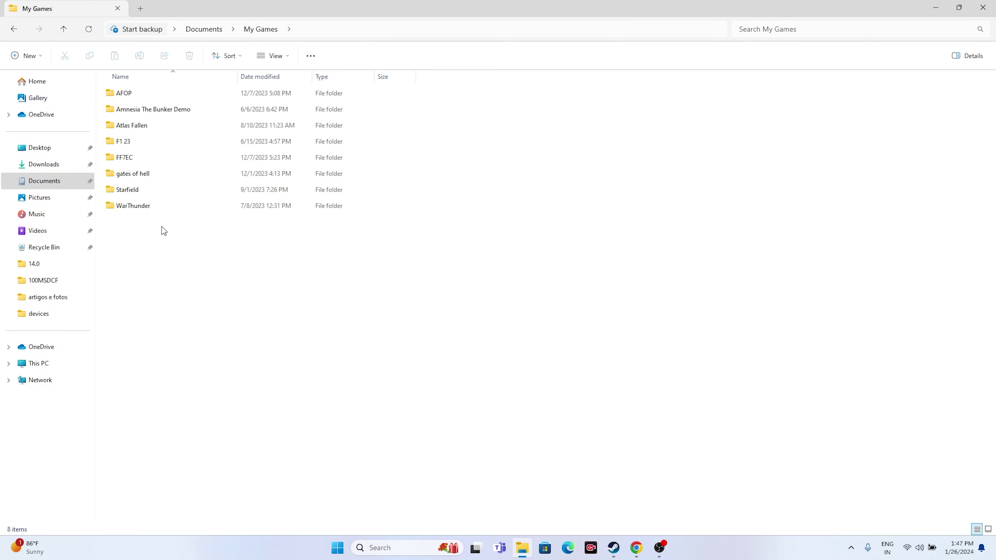
# - Close the My Games folder, open Windows Defender Firewall's allowed apps list in Control Panel and look for Like a Dragon: Infinite Wealth
pyautogui.click(983, 8)
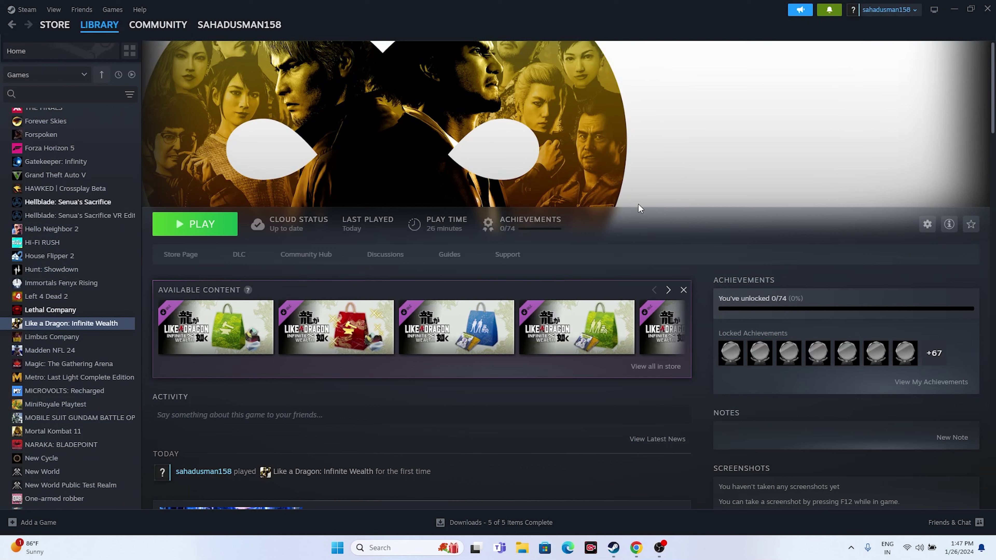
pyautogui.click(380, 546)
pyautogui.click(407, 316)
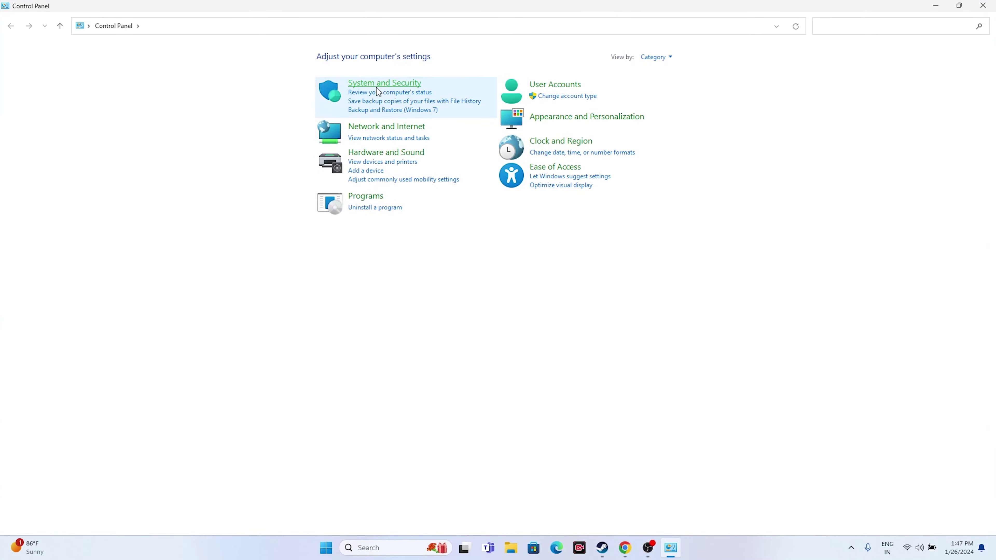
pyautogui.click(374, 83)
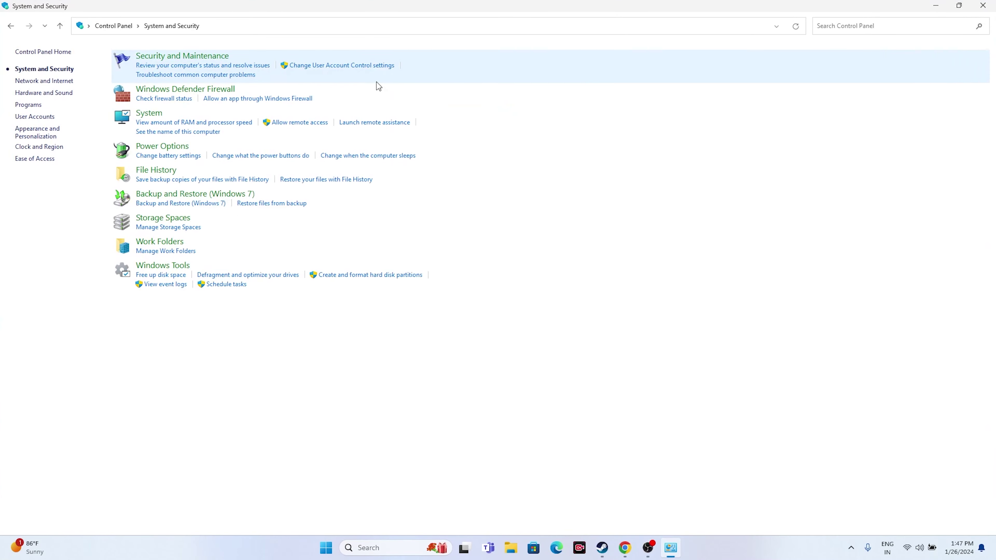
pyautogui.click(209, 88)
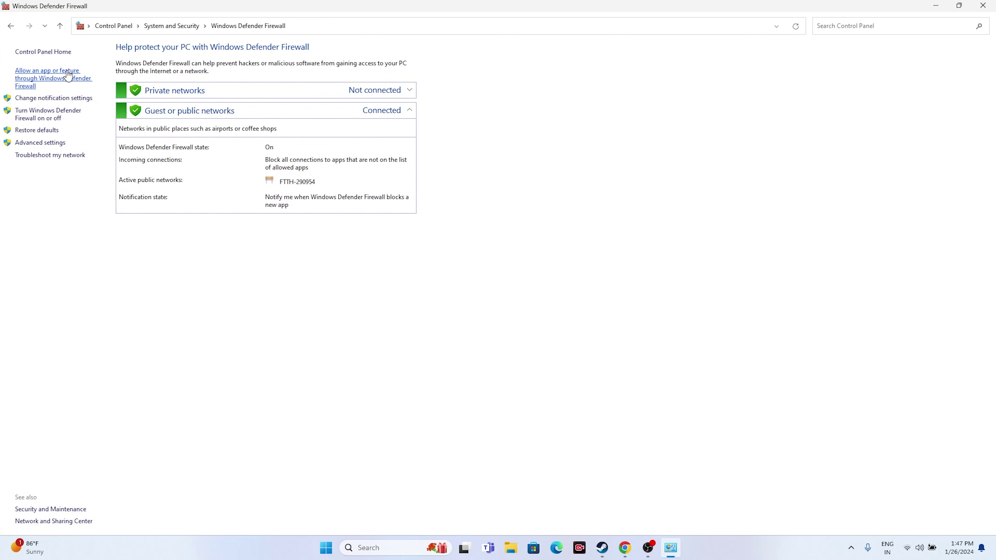
pyautogui.click(67, 73)
pyautogui.scroll(-1, 442, 180)
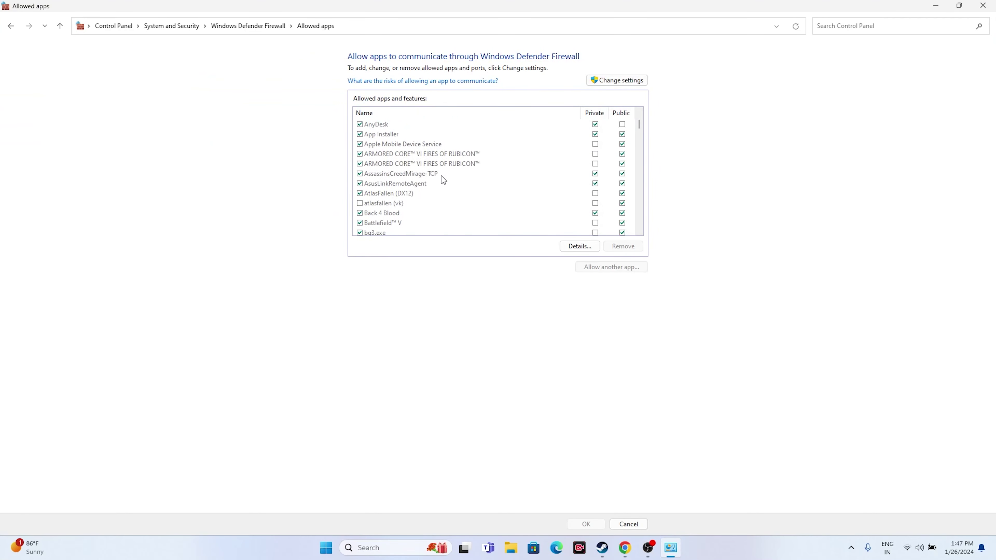
pyautogui.scroll(-15, 441, 176)
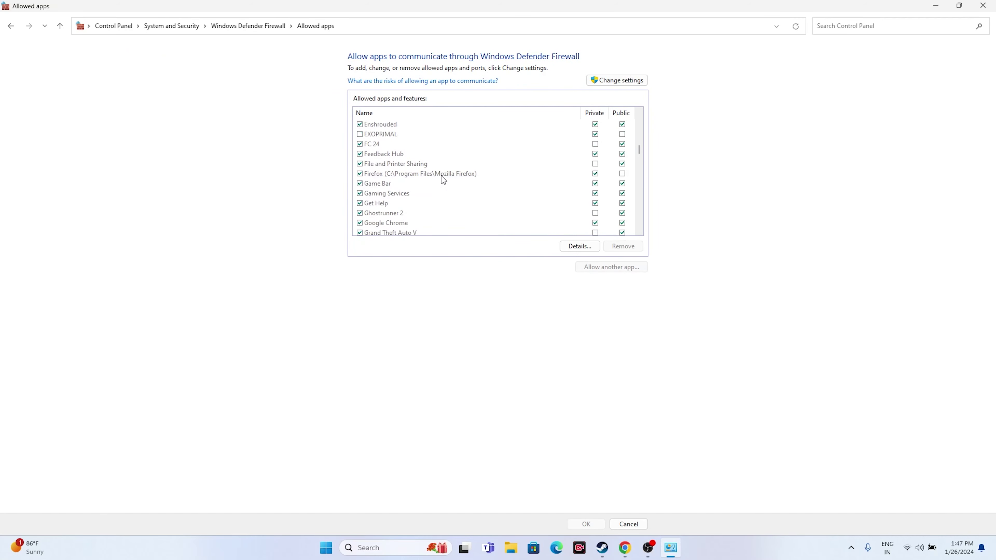
pyautogui.scroll(-5, 441, 176)
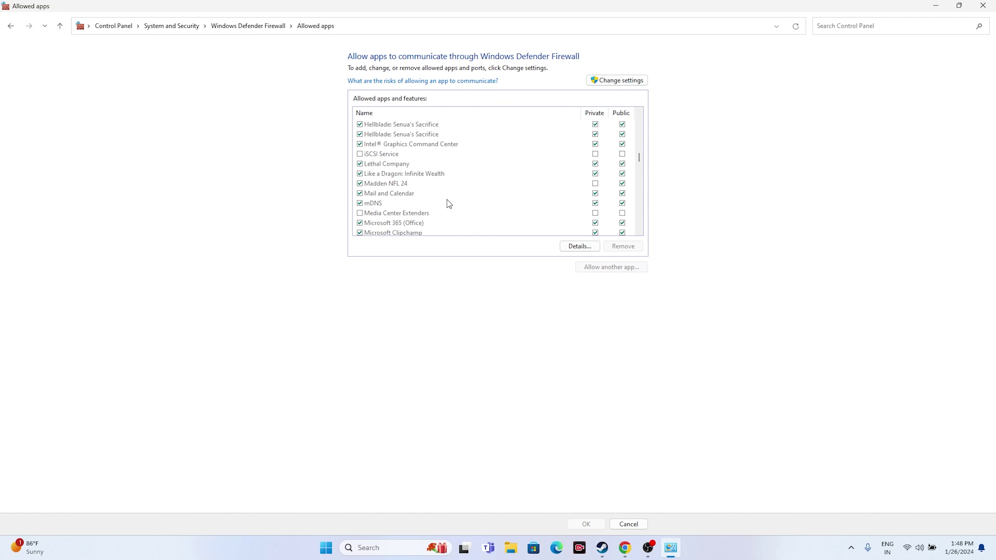
# - Unlock the allowed apps list for changes and start browsing for another app to allow
pyautogui.click(611, 83)
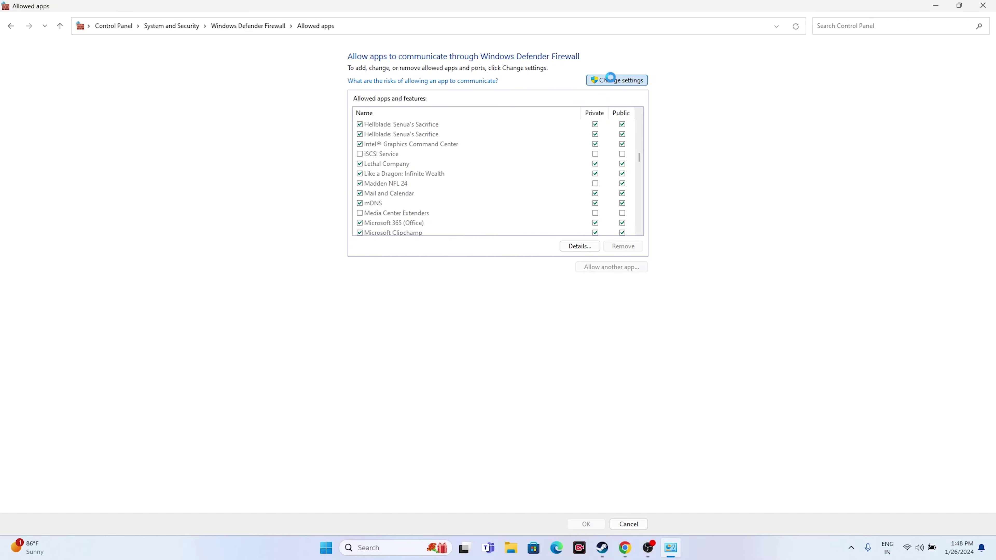
pyautogui.click(609, 267)
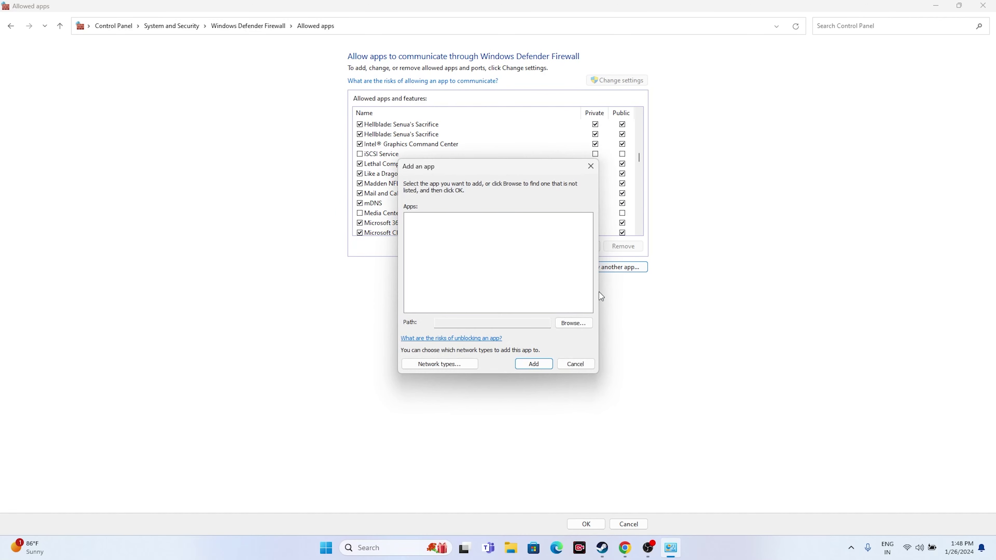
pyautogui.click(573, 326)
pyautogui.scroll(-4, 447, 302)
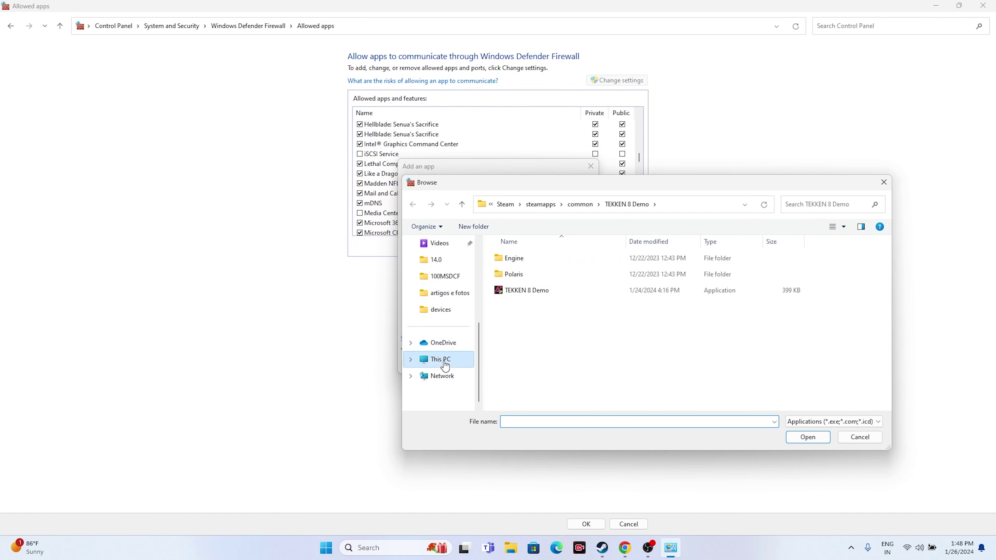
# - Browse to the Steam games folder, Program Files (x86)\Steam\steamapps\common on Local Disk (C:)
pyautogui.click(441, 360)
pyautogui.doubleClick(538, 271)
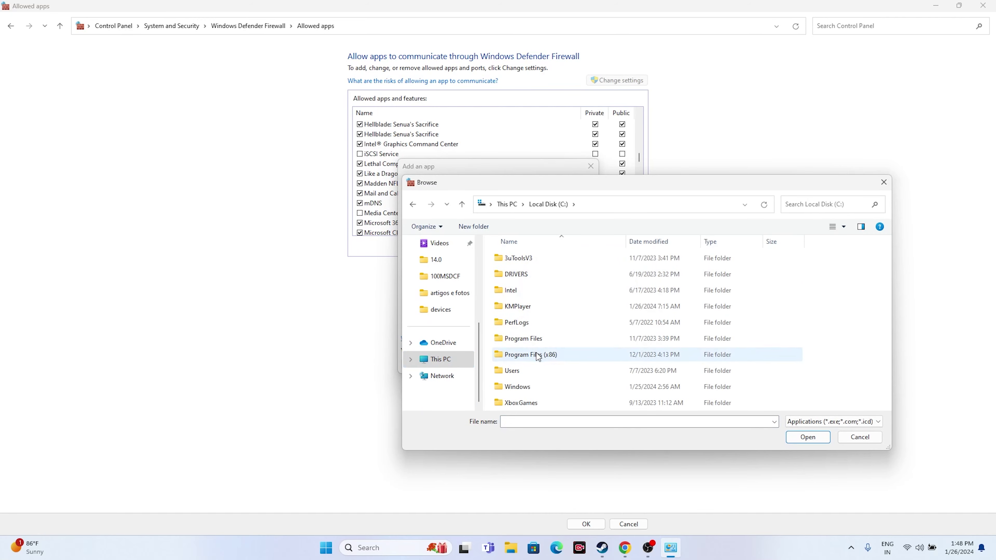
pyautogui.doubleClick(538, 354)
pyautogui.scroll(-5, 537, 333)
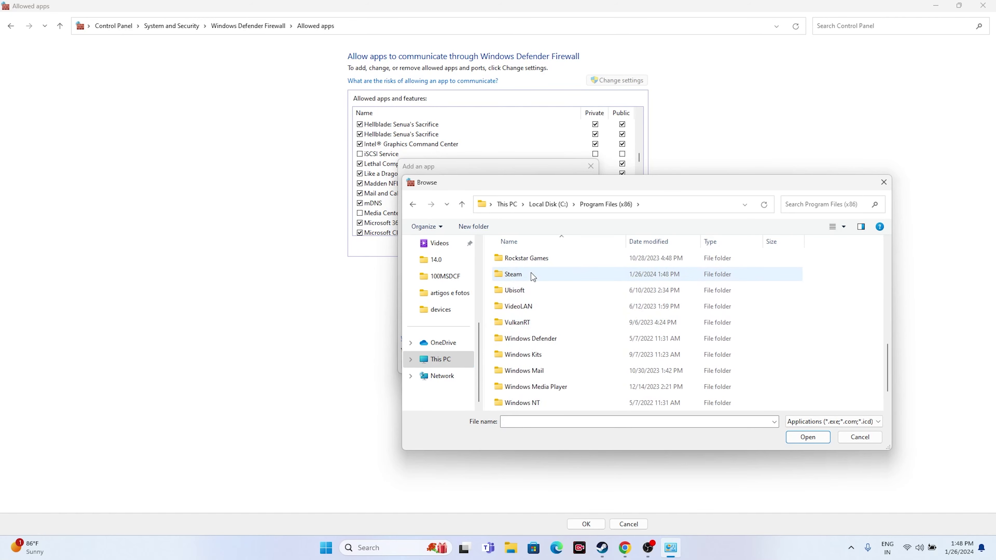
pyautogui.doubleClick(534, 274)
pyautogui.scroll(-4, 537, 289)
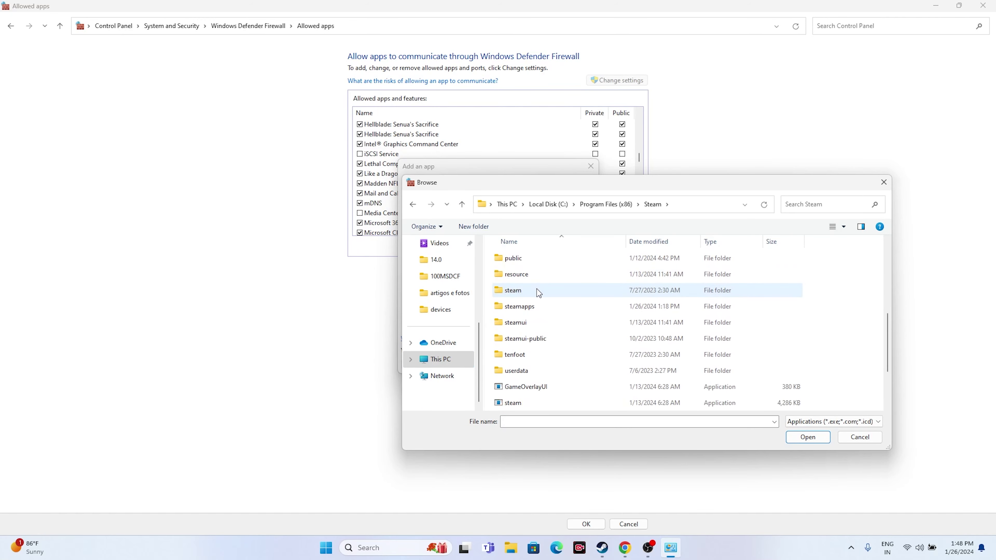
pyautogui.click(537, 311)
pyautogui.doubleClick(537, 312)
pyautogui.doubleClick(534, 261)
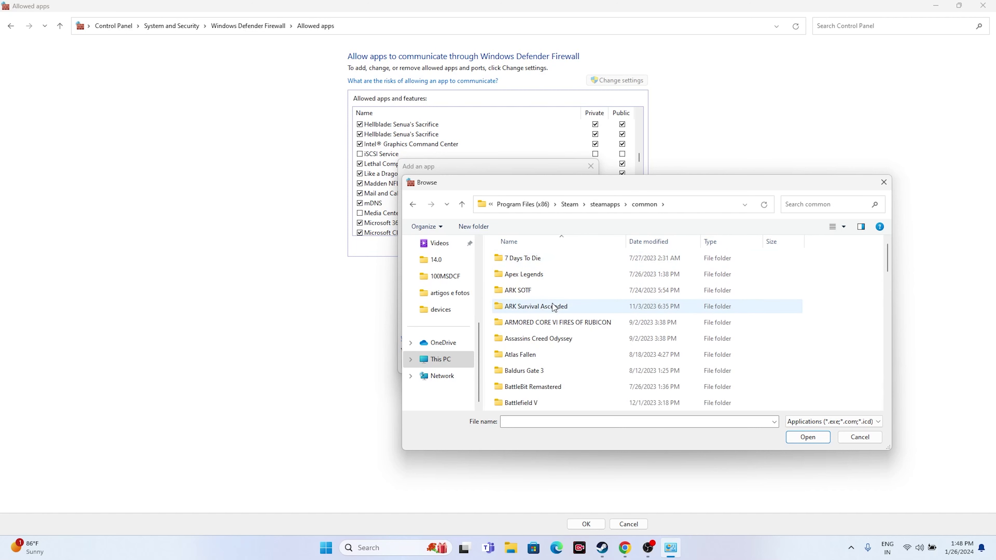
# - Add the likeadragon8 application from LikeADragon8\runtime\media to the firewall's allowed apps
pyautogui.scroll(-3, 553, 307)
pyautogui.scroll(-1, 554, 307)
pyautogui.scroll(-3, 554, 307)
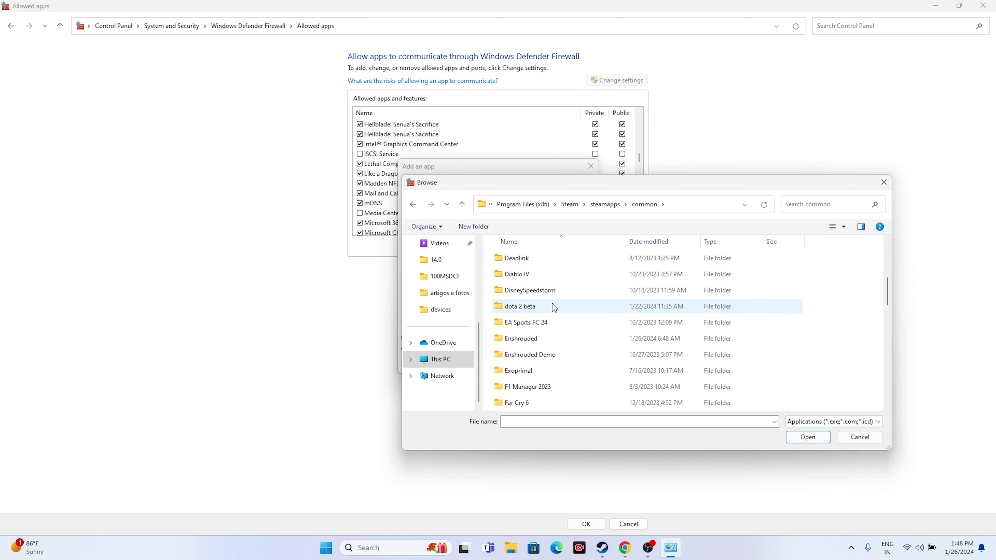
pyautogui.scroll(-3, 554, 307)
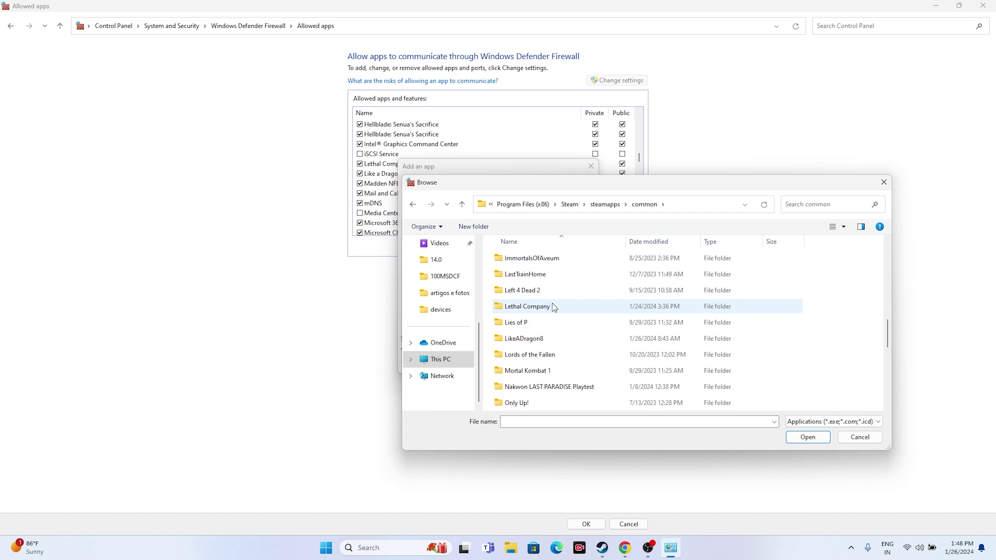
pyautogui.doubleClick(549, 293)
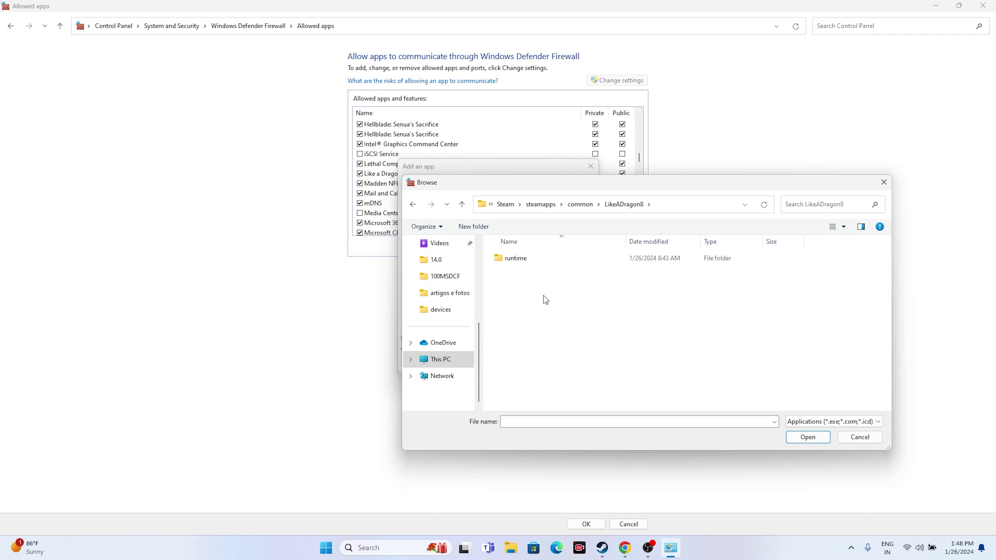
pyautogui.doubleClick(522, 261)
pyautogui.doubleClick(521, 264)
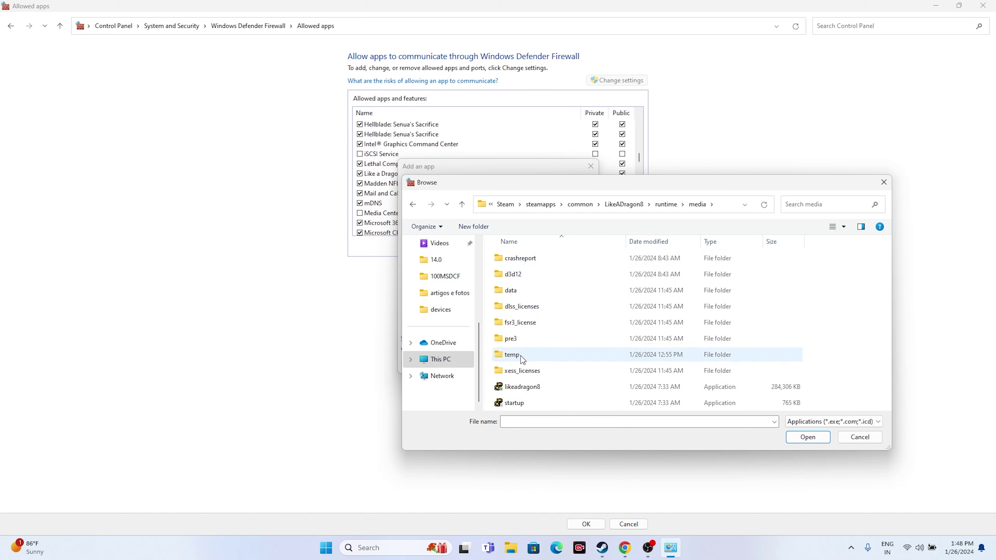
pyautogui.click(572, 386)
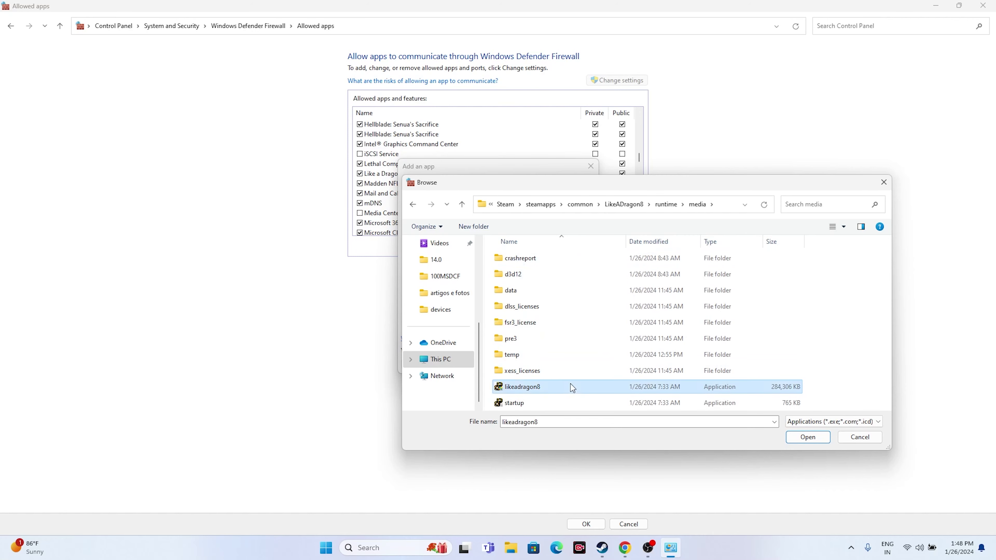
pyautogui.click(808, 437)
pyautogui.click(535, 364)
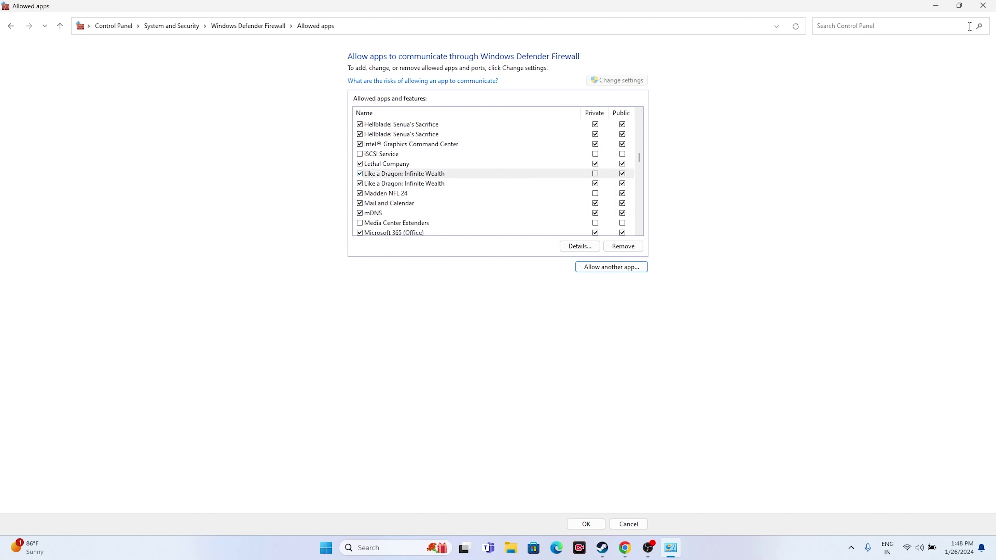
# - Allow the newly added Like a Dragon: Infinite Wealth entry on private networks and close the allowed apps window
pyautogui.click(595, 194)
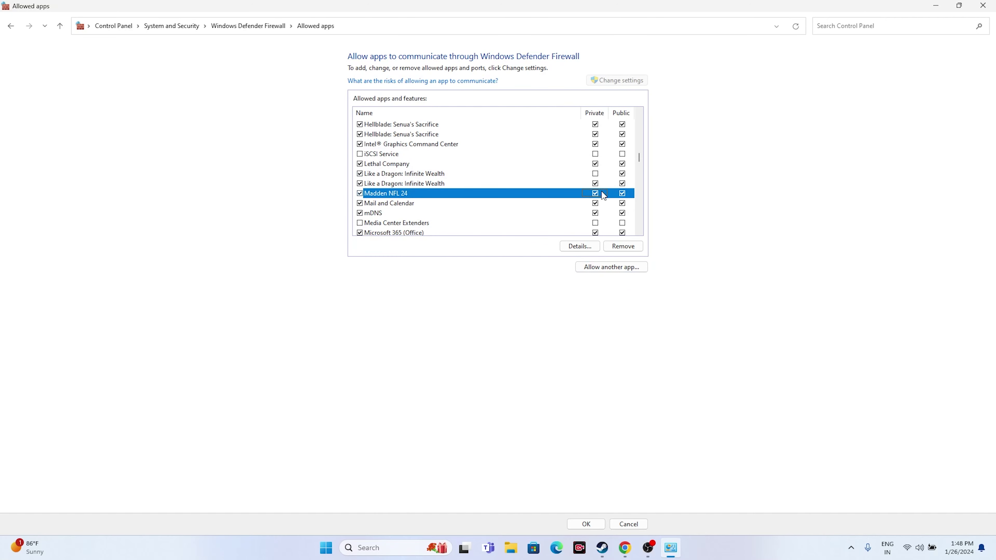
pyautogui.click(596, 173)
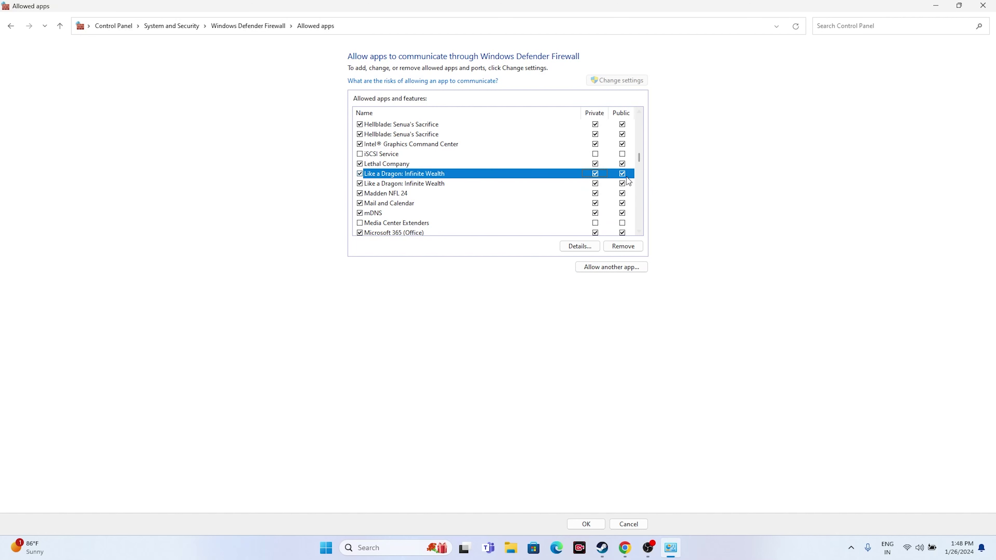
pyautogui.click(983, 6)
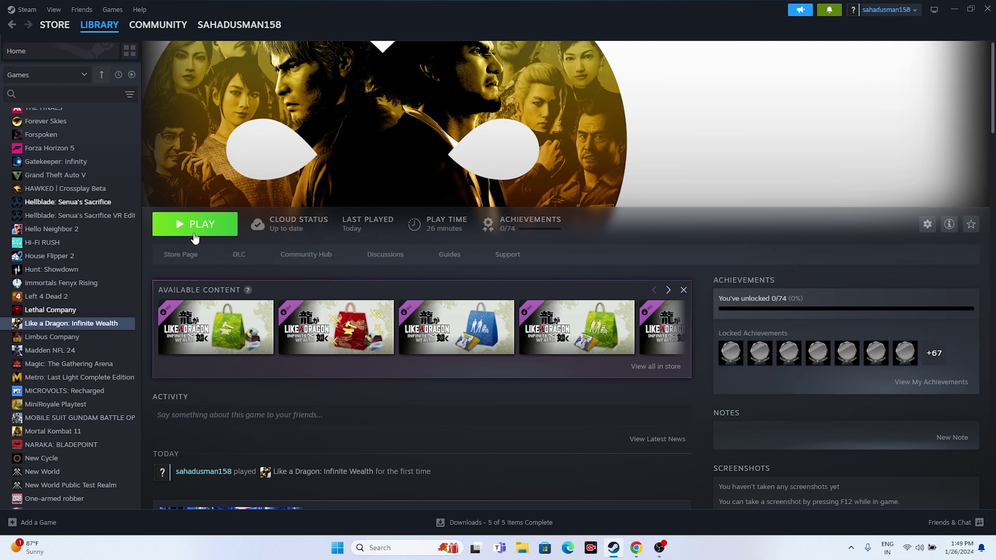
# - Disable all services in System Configuration, hide the Microsoft services, apply the changes and dismiss the restart request
pyautogui.click(395, 550)
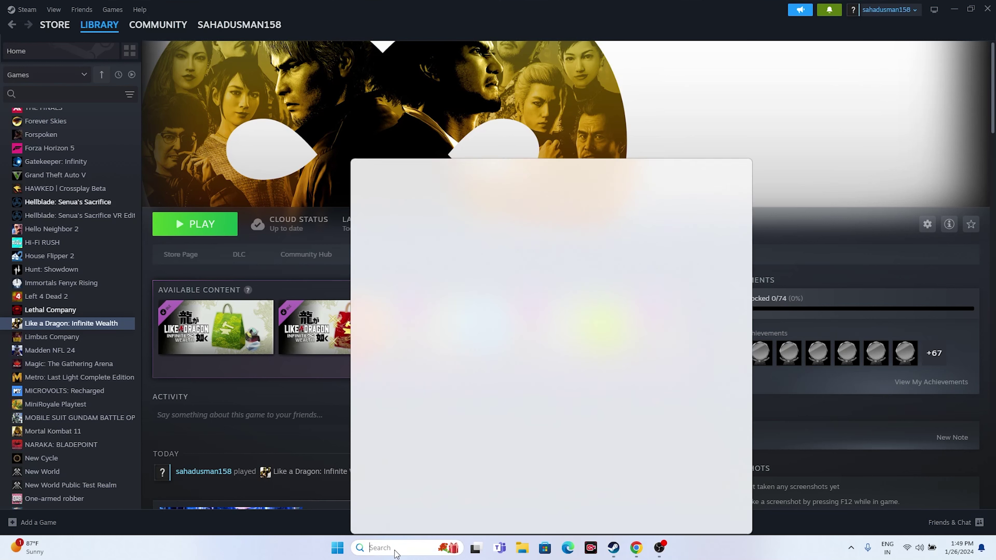
pyautogui.click(426, 295)
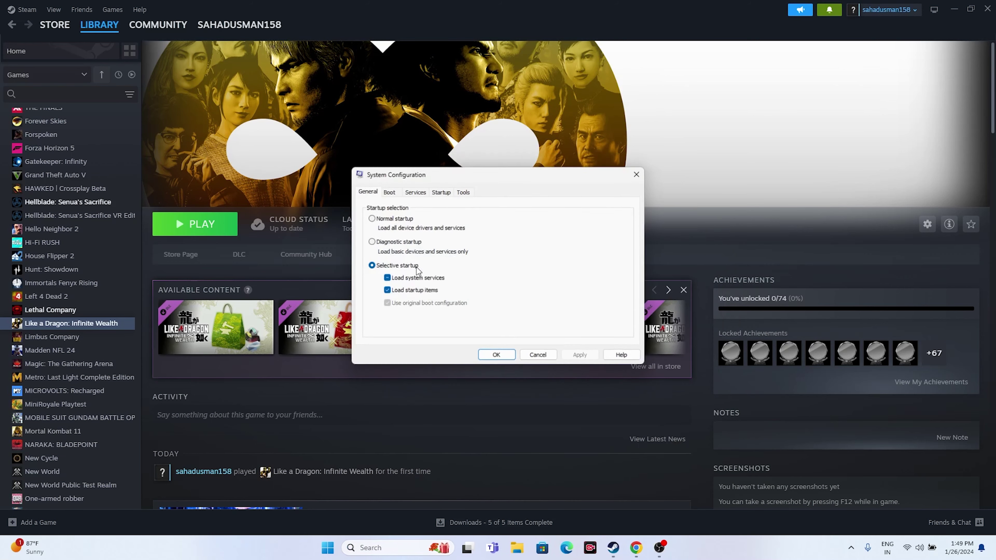
pyautogui.click(411, 194)
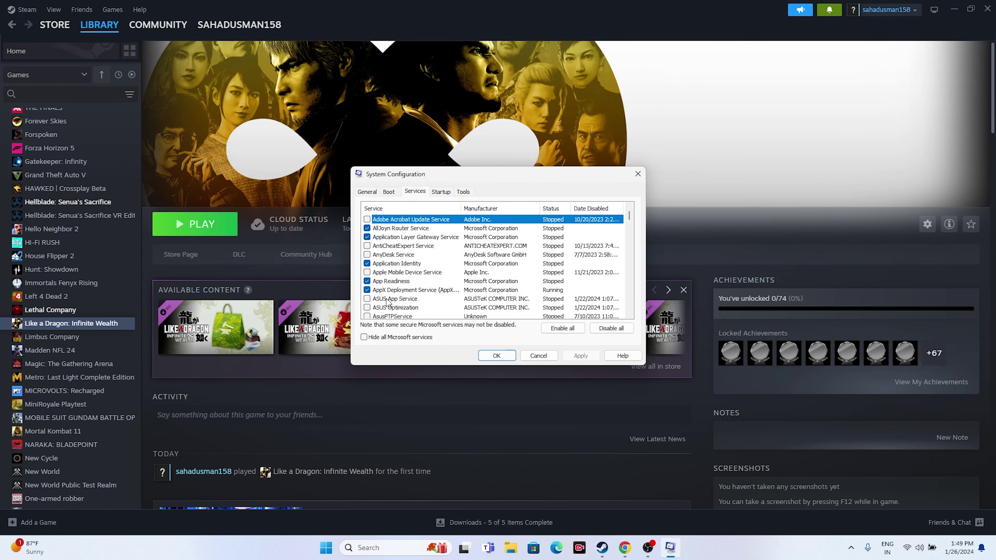
pyautogui.click(603, 328)
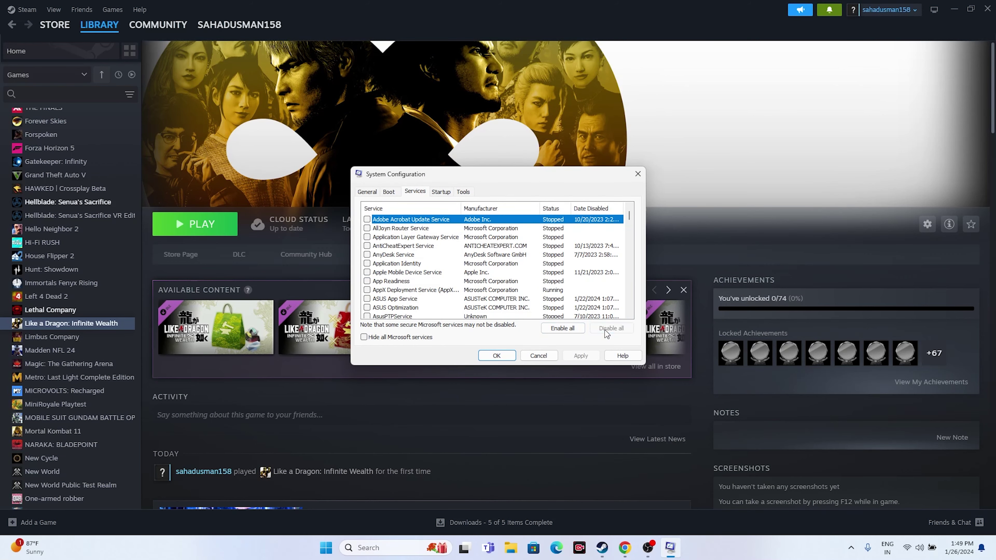
pyautogui.click(371, 337)
pyautogui.click(581, 357)
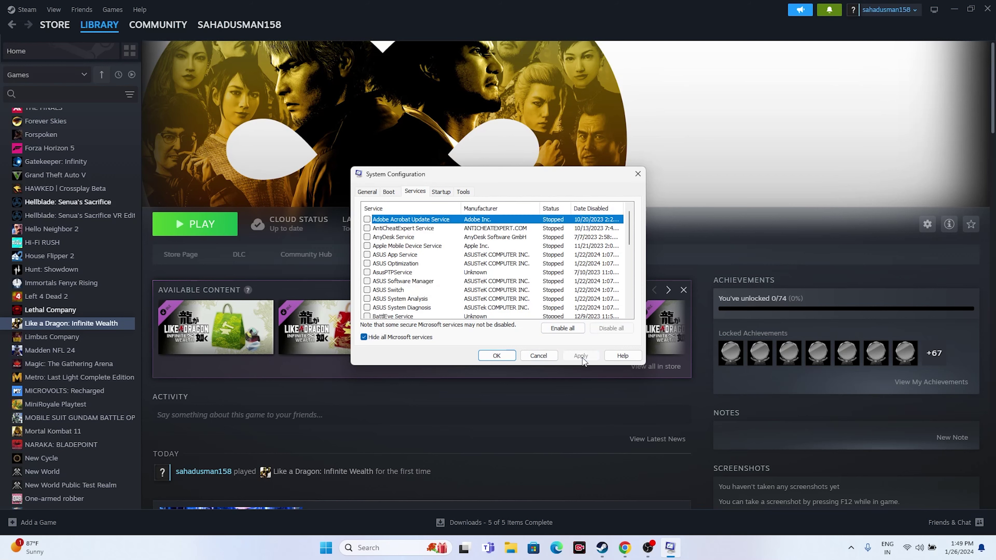
pyautogui.click(498, 355)
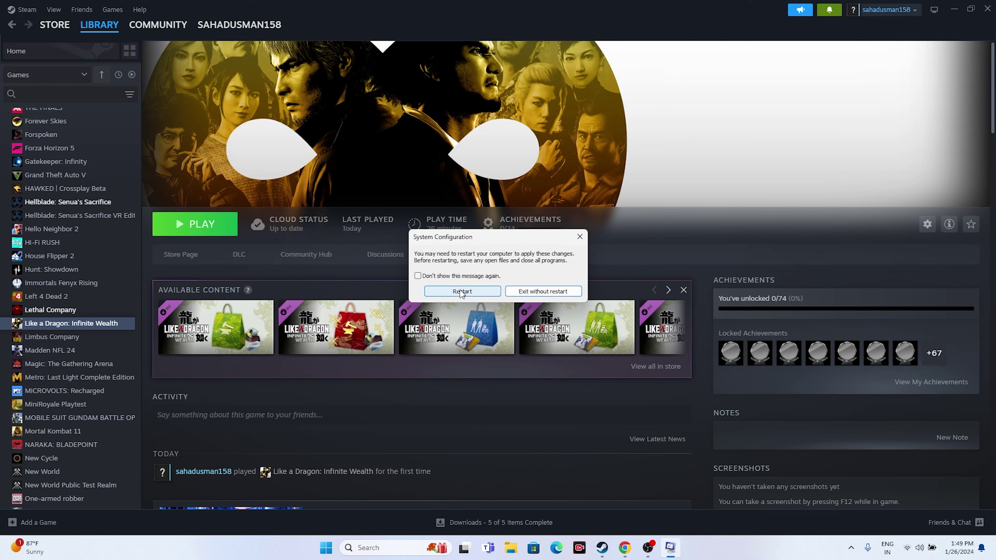
pyautogui.click(579, 237)
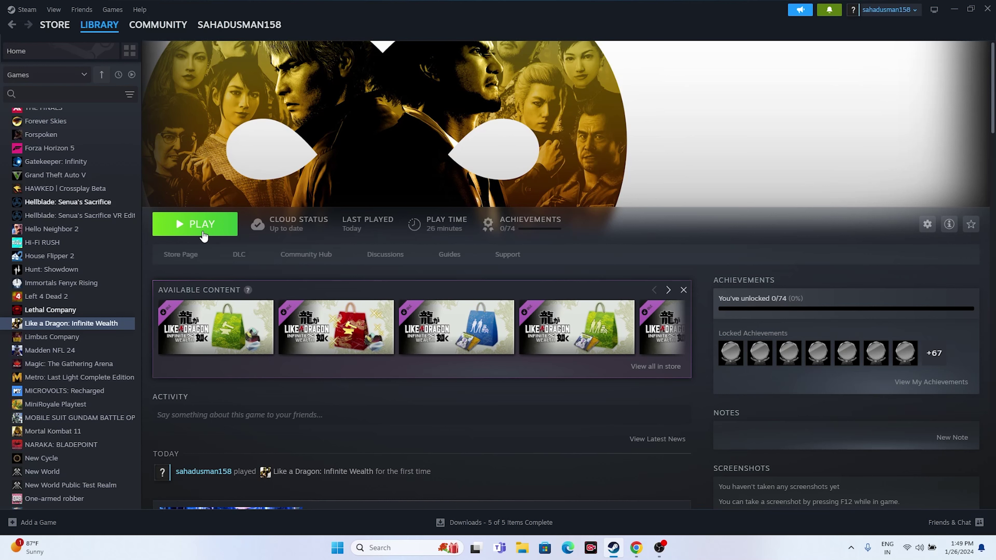
# - Open the Steam properties of Like a Dragon: Infinite Wealth and enter -dx11 as its launch option
pyautogui.rightClick(97, 326)
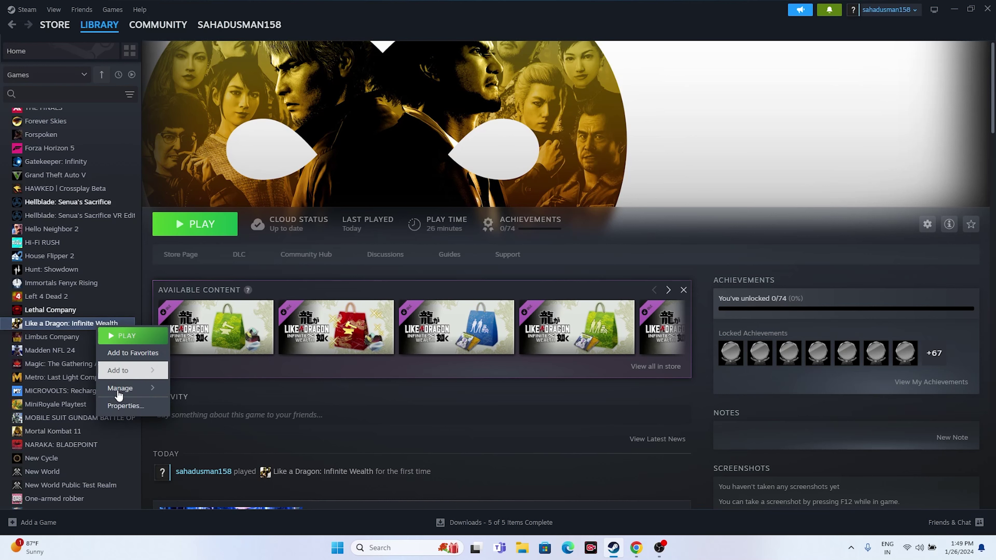
pyautogui.click(125, 406)
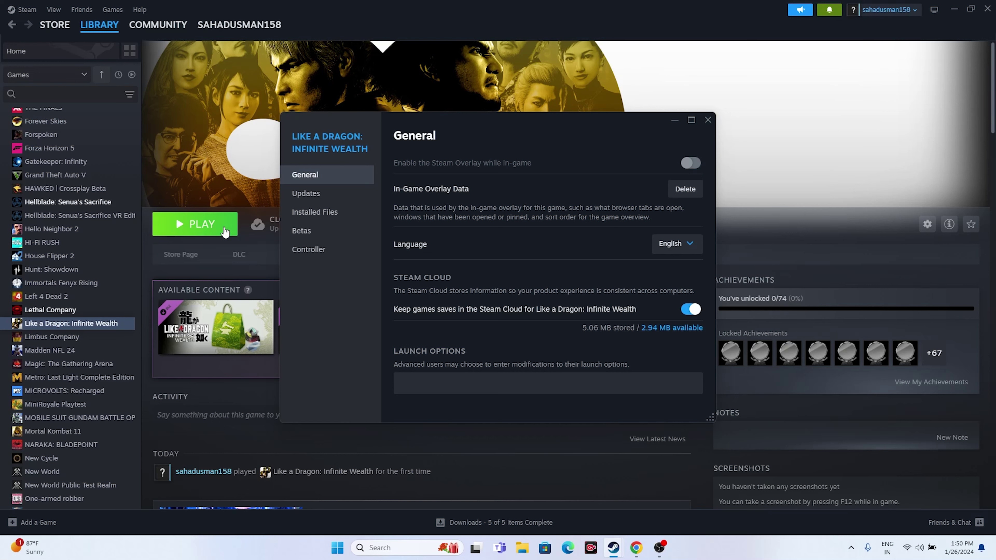
pyautogui.click(417, 378)
pyautogui.write('-dx11')
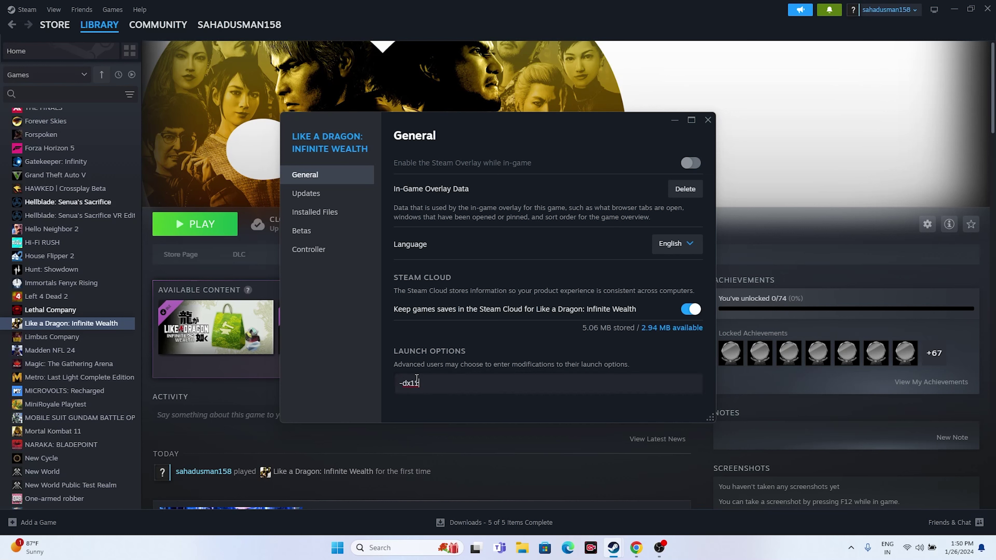
# - Change the game's launch option to -dx12, close its properties and minimise Steam
pyautogui.press('BackSpace')
pyautogui.write('2')
pyautogui.click(708, 120)
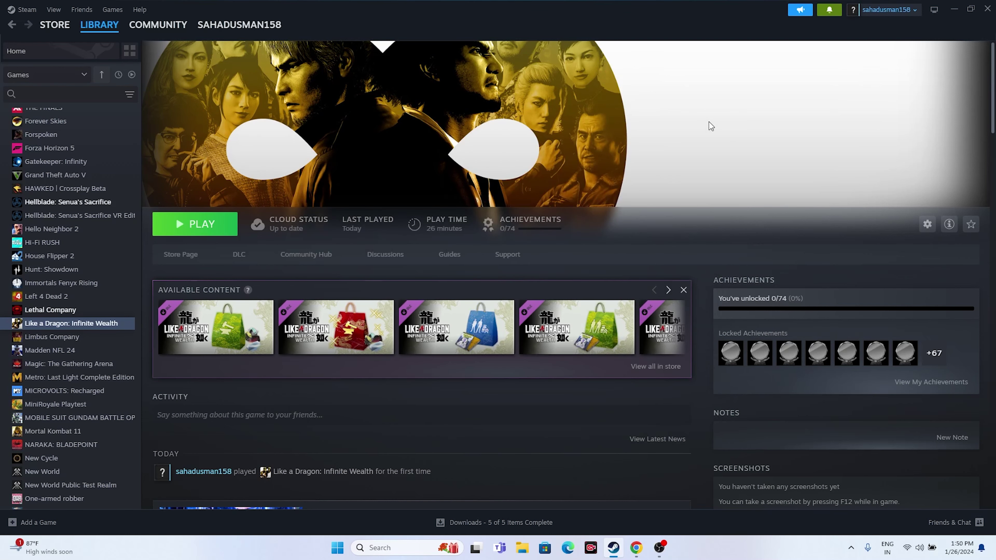
pyautogui.click(954, 8)
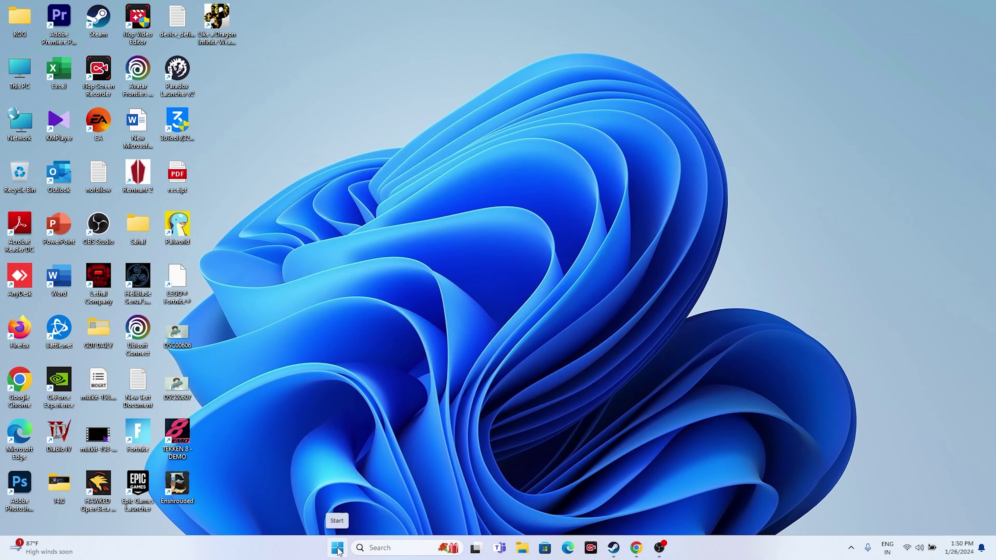
# - Open Task Manager full screen, review the running apps and background processes, and close it
pyautogui.rightClick(336, 547)
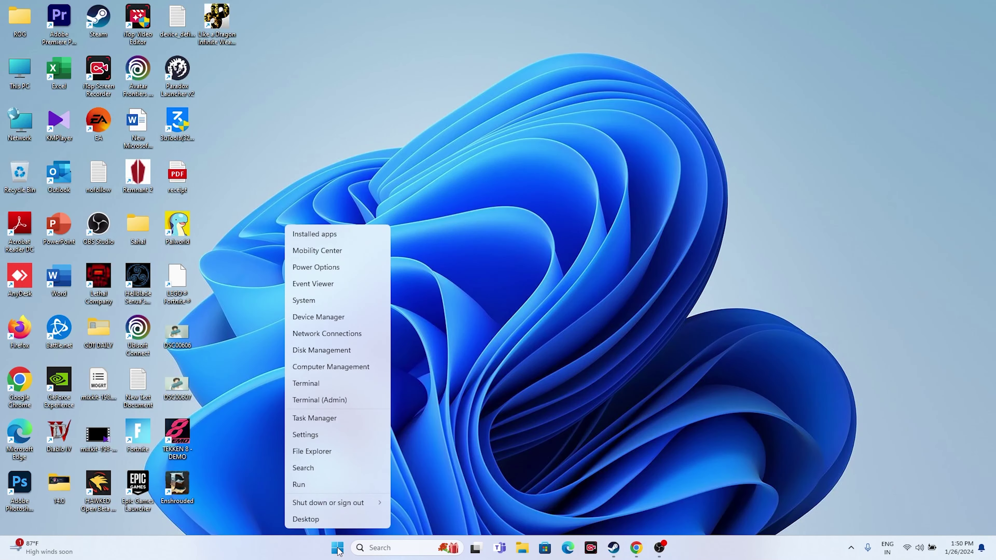
pyautogui.click(340, 418)
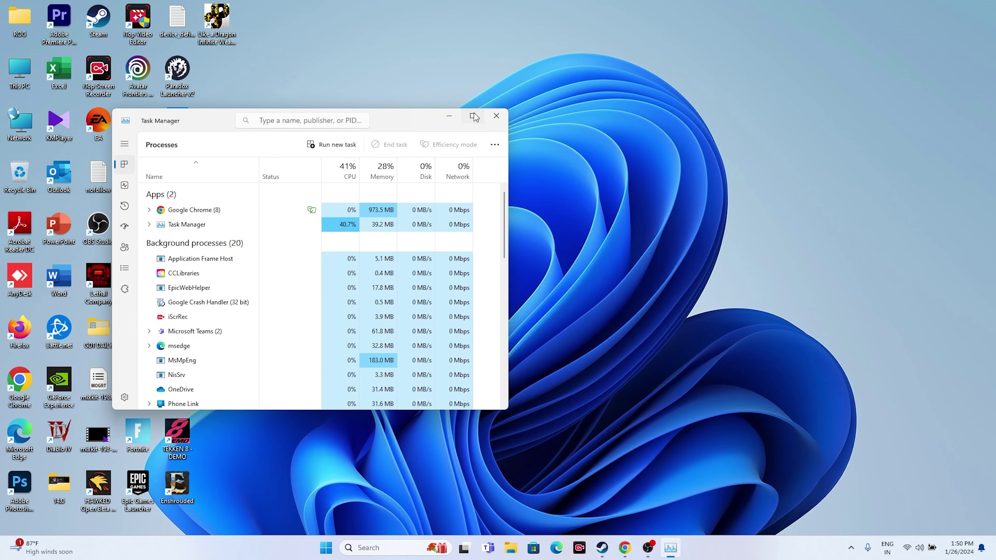
pyautogui.click(476, 114)
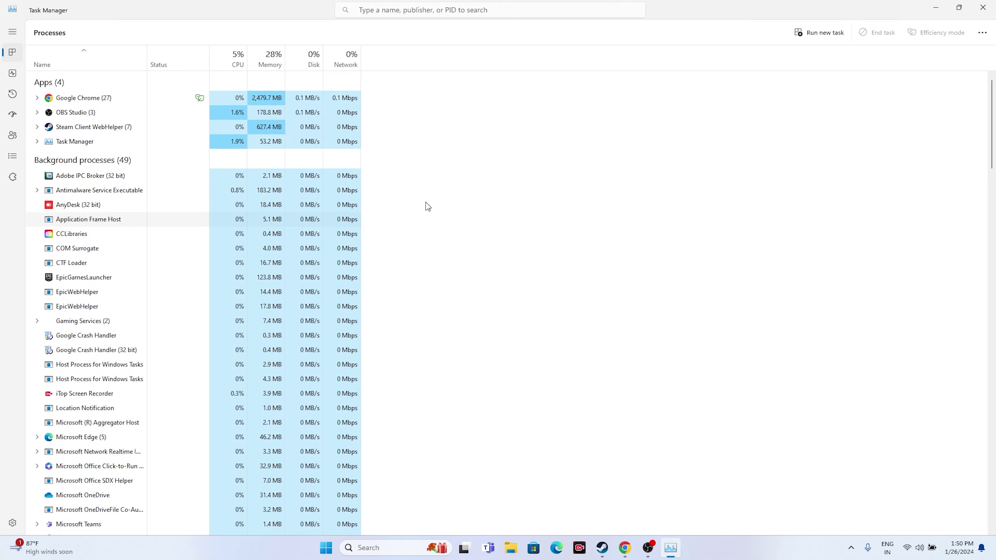
pyautogui.click(983, 7)
pyautogui.click(614, 550)
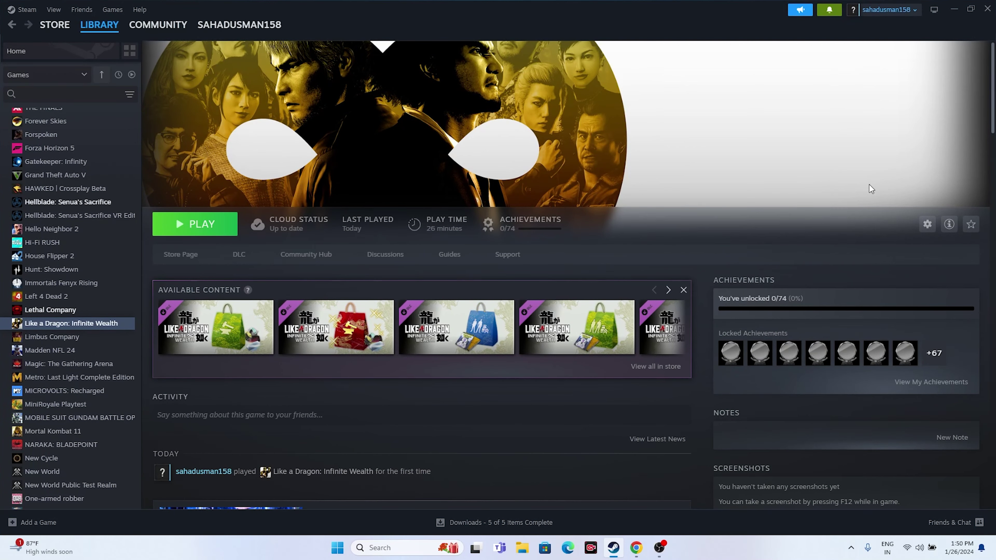
pyautogui.click(970, 8)
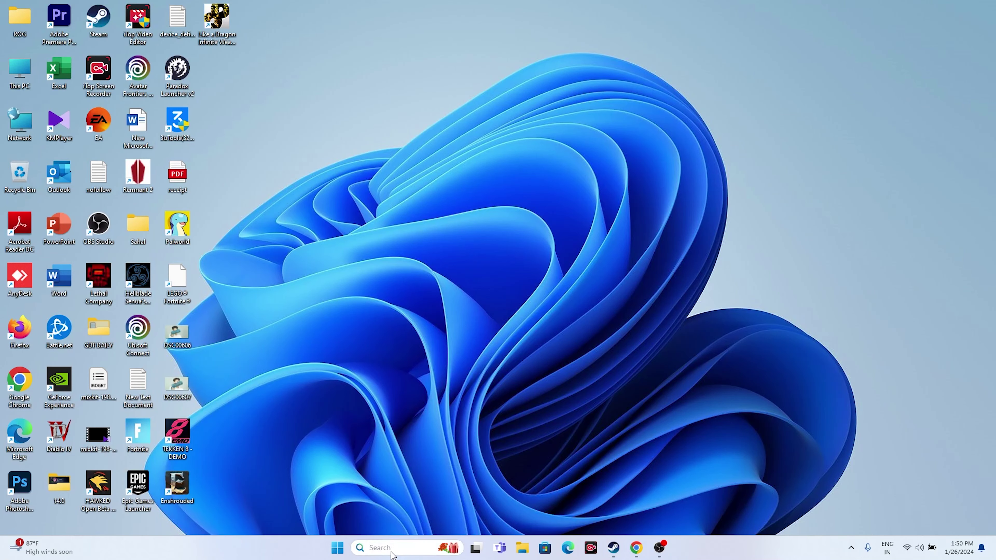
# - Open the Windows graphics settings and browse for a desktop app in C:\Program Files (x86)\Steam
pyautogui.click(432, 548)
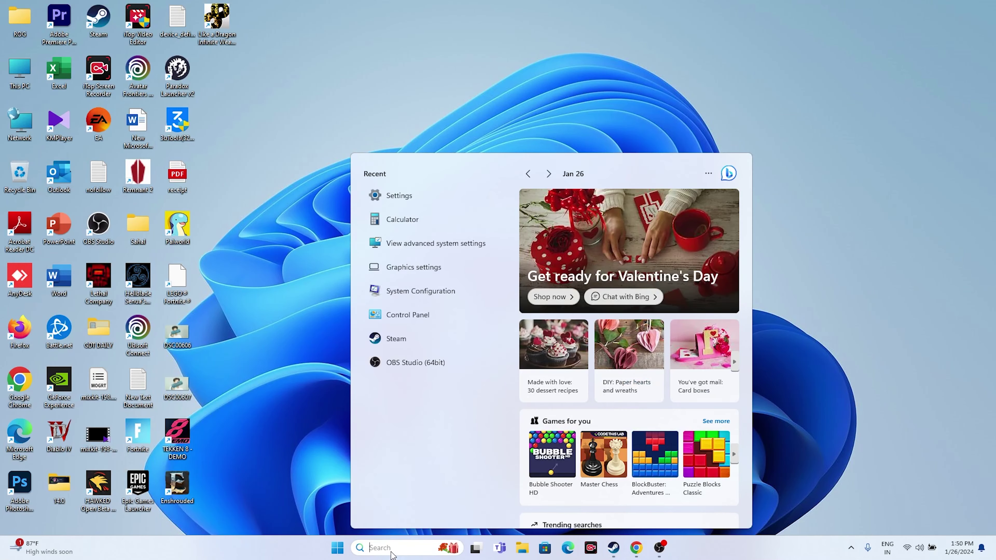
pyautogui.click(429, 266)
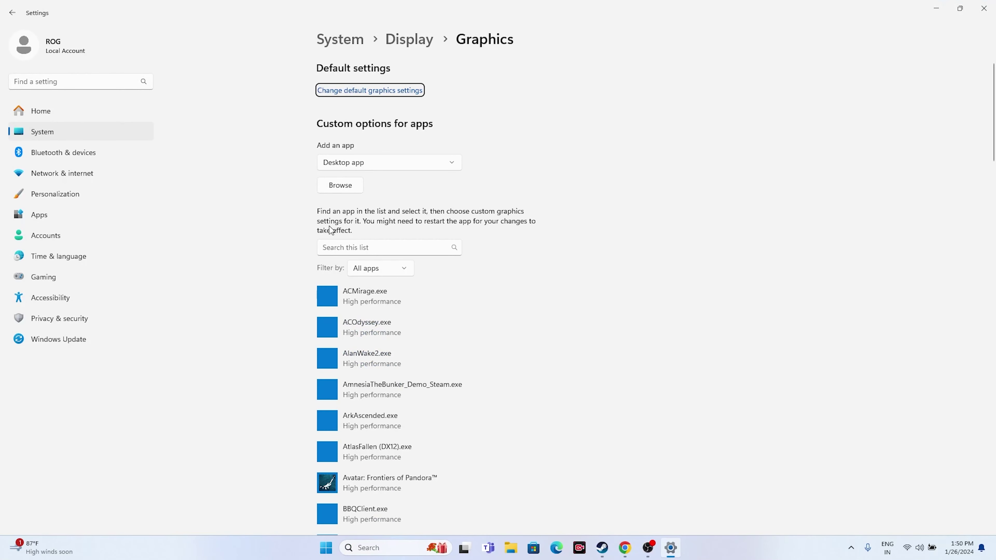
pyautogui.click(339, 188)
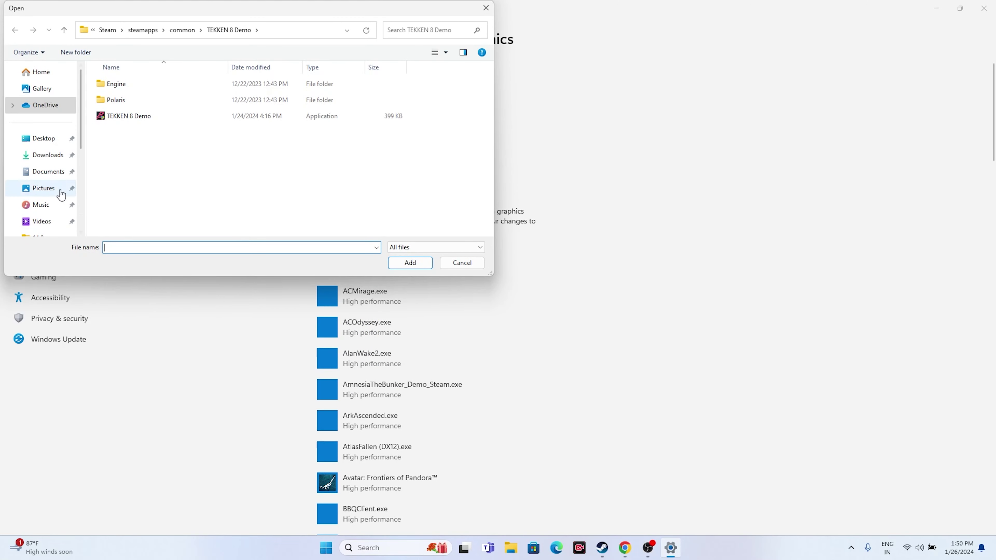
pyautogui.scroll(-3, 49, 184)
pyautogui.click(42, 185)
pyautogui.doubleClick(160, 104)
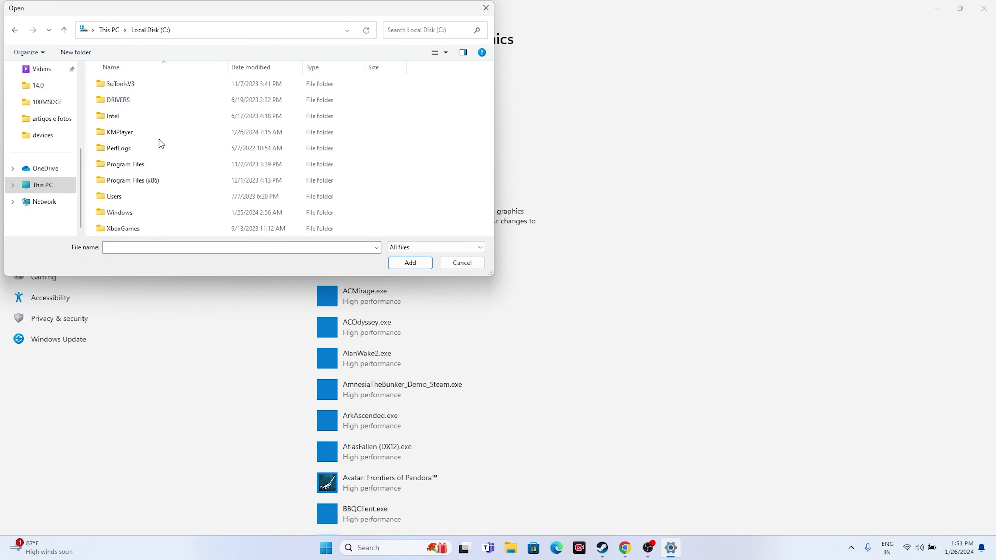
pyautogui.doubleClick(155, 178)
pyautogui.scroll(-3, 156, 171)
pyautogui.scroll(-1, 154, 169)
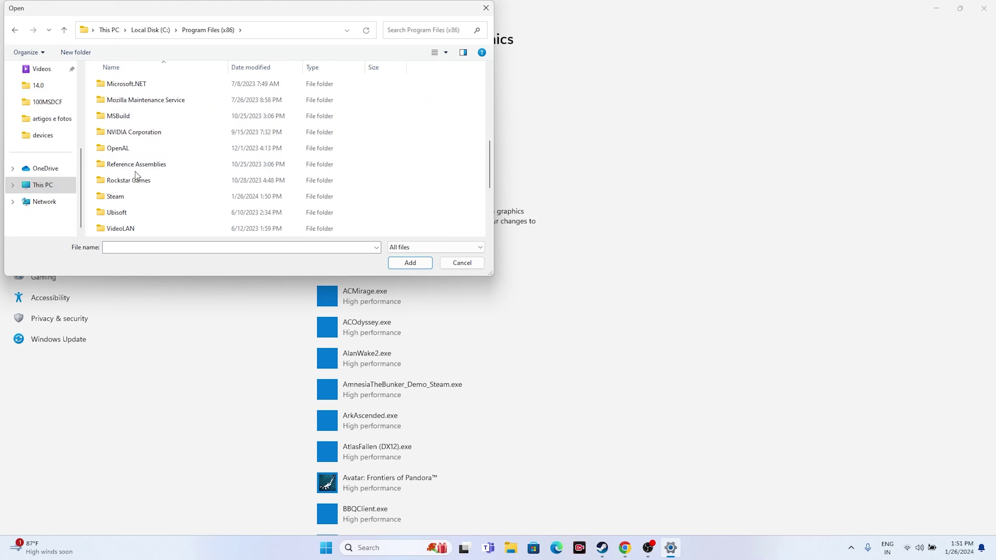
pyautogui.doubleClick(143, 196)
# - Go to the LikeADragon8 game folder under steamapps\common in the file picker
pyautogui.scroll(-3, 153, 148)
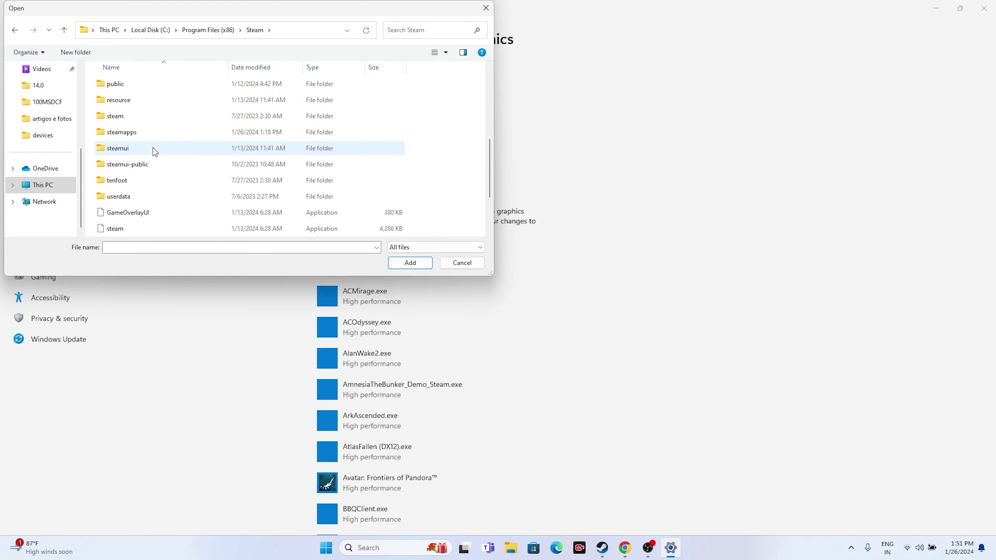
pyautogui.doubleClick(145, 133)
pyautogui.doubleClick(137, 84)
pyautogui.scroll(-10, 169, 147)
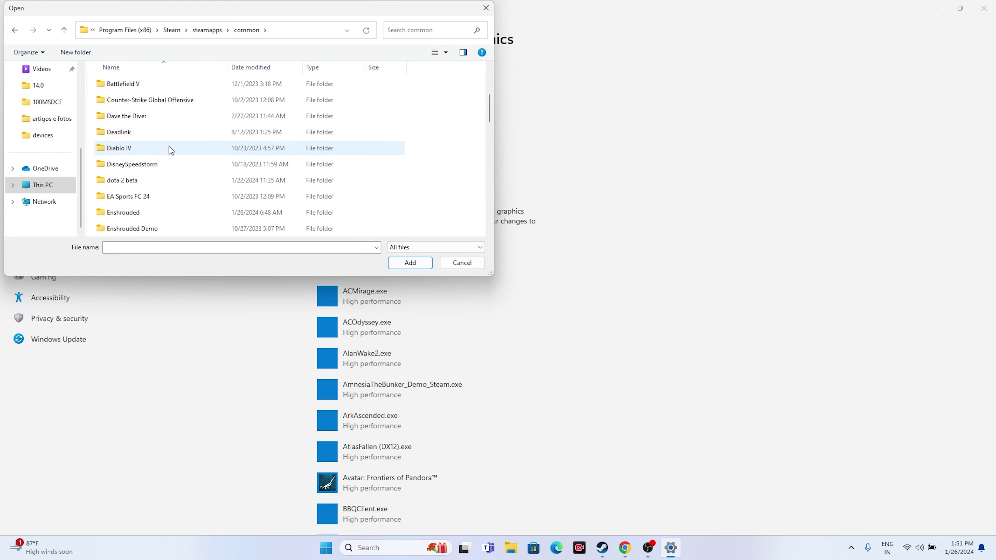
pyautogui.scroll(-1, 170, 151)
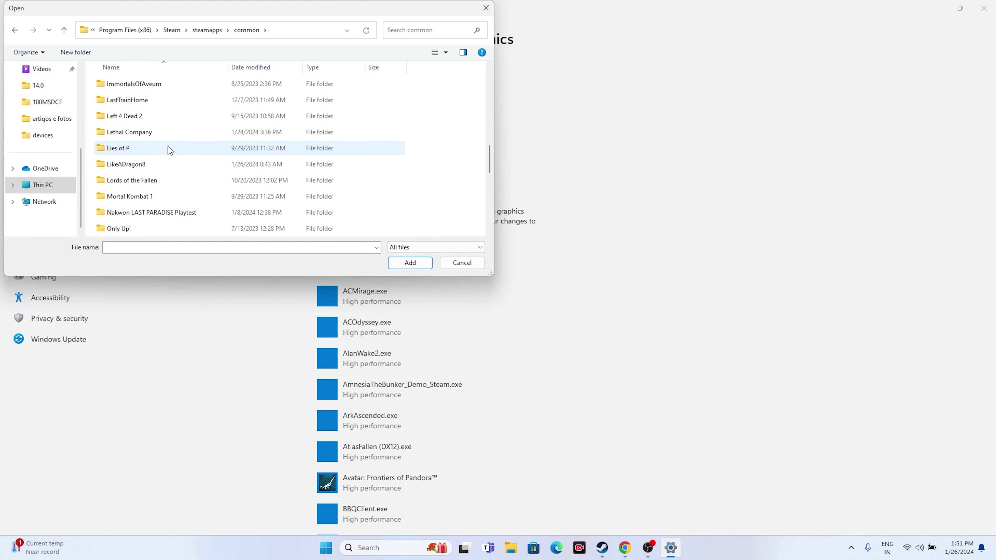
pyautogui.scroll(-1, 149, 162)
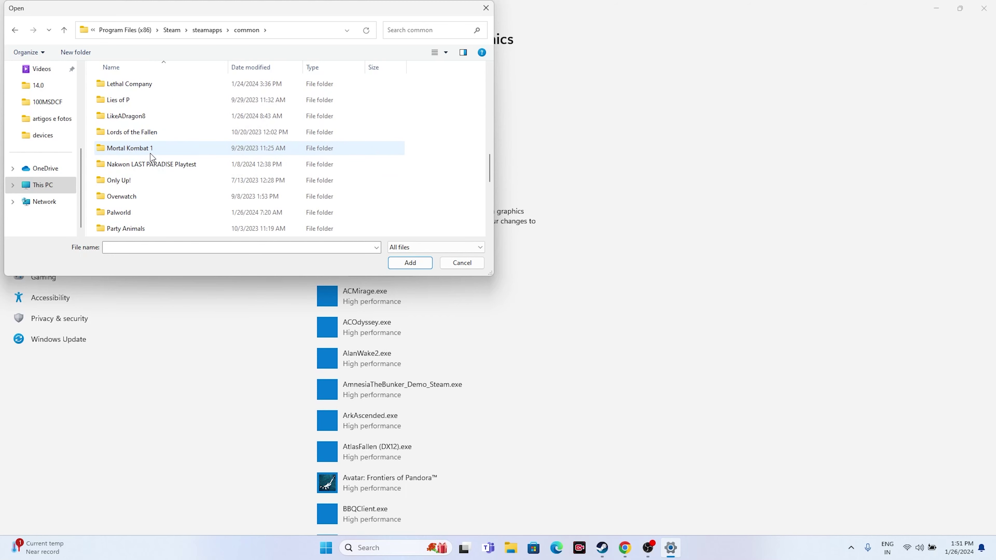
pyautogui.scroll(1, 150, 153)
pyautogui.doubleClick(142, 162)
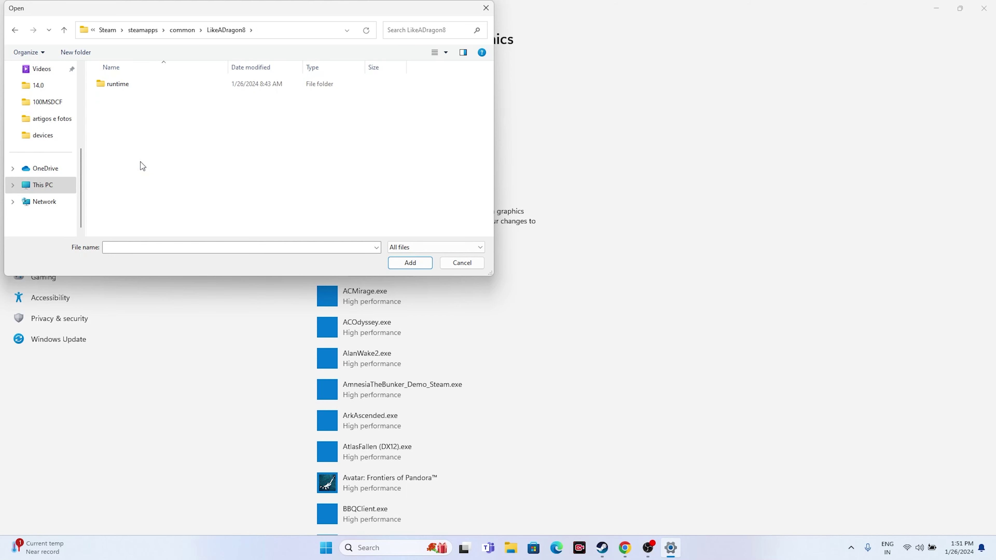
# - Add the likeadragon8 application from the runtime\media folder to the custom graphics options list
pyautogui.doubleClick(130, 90)
pyautogui.doubleClick(129, 89)
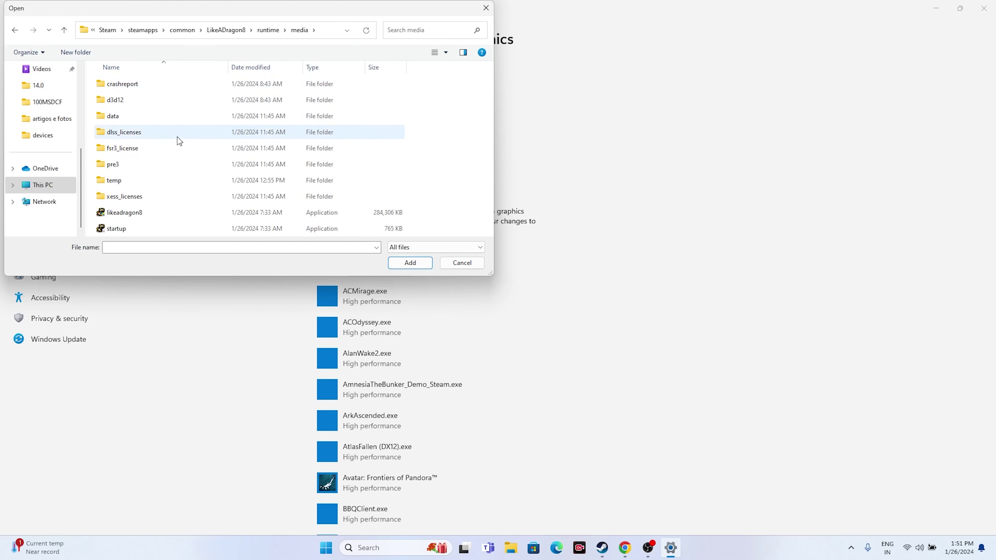
pyautogui.click(137, 214)
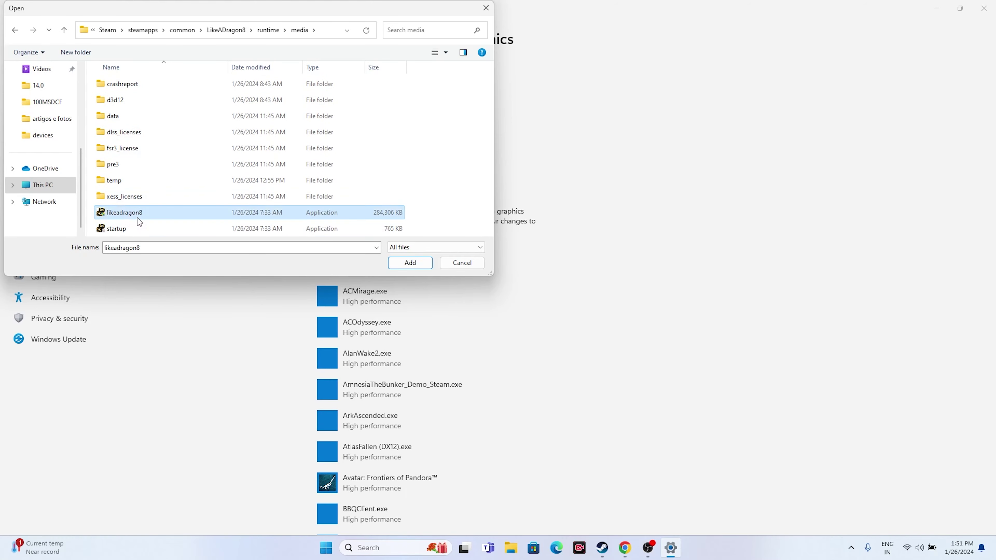
pyautogui.click(410, 263)
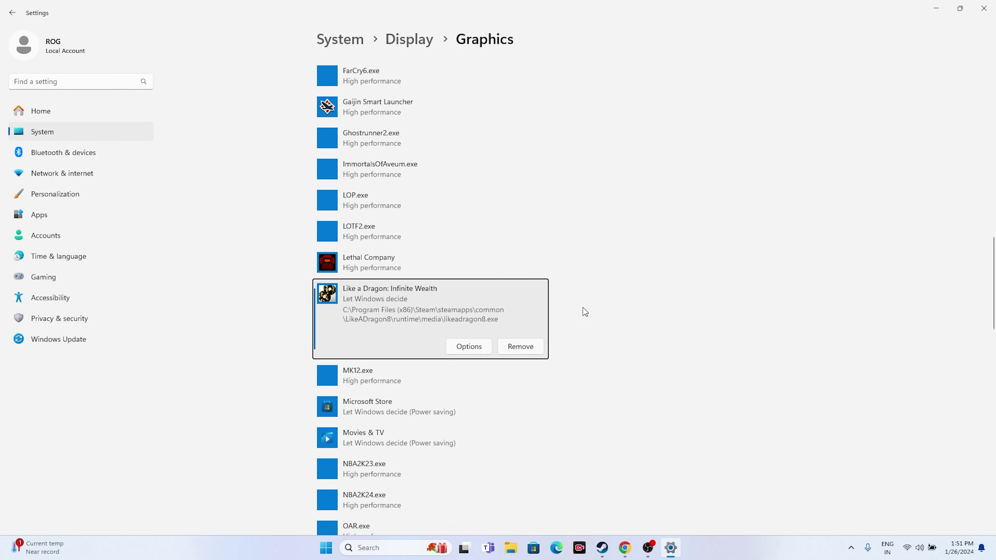
# - Set the graphics preference of Like a Dragon: Infinite Wealth to High performance, save it and close Settings
pyautogui.click(464, 345)
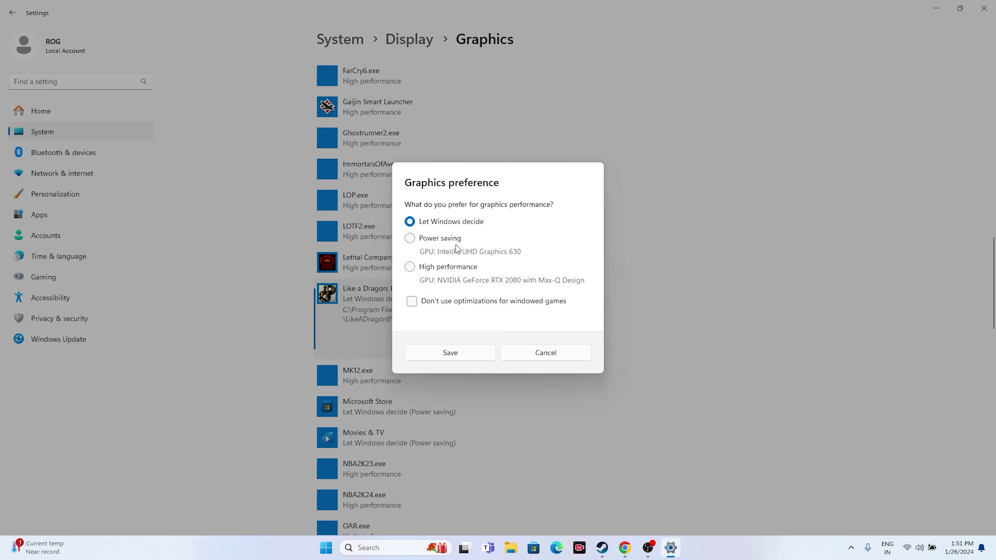
pyautogui.click(410, 267)
pyautogui.click(438, 347)
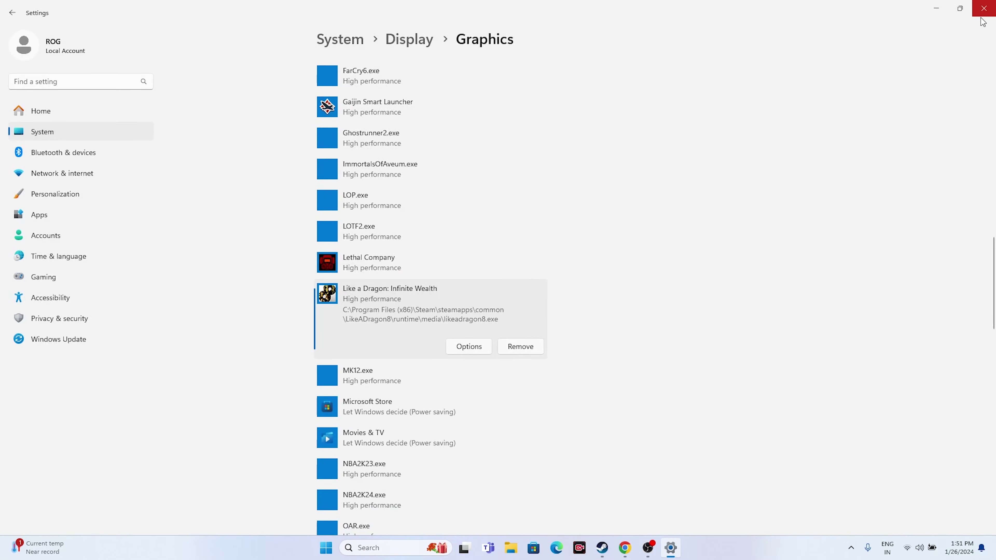
pyautogui.click(983, 8)
pyautogui.click(614, 548)
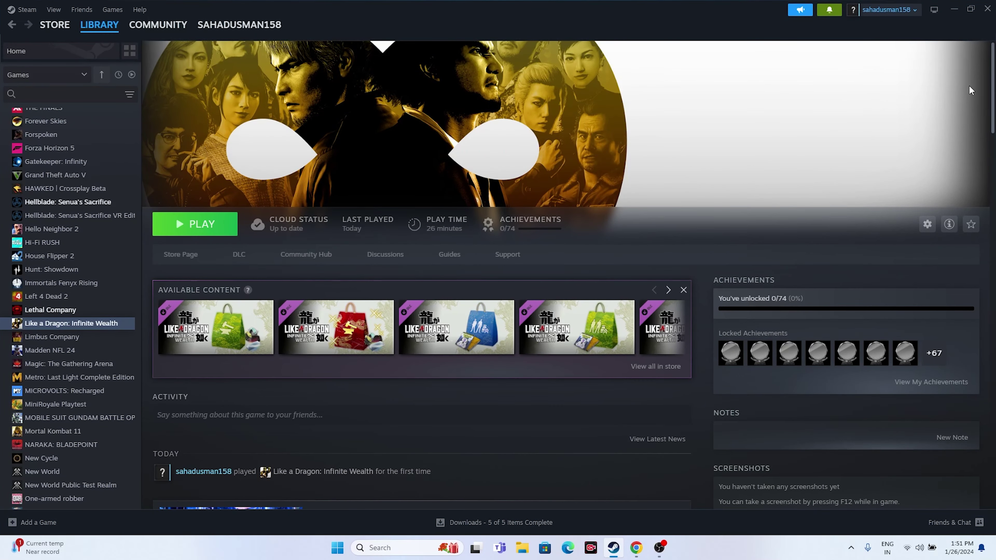
pyautogui.click(953, 9)
# - Open the Virtual Memory settings from the advanced system performance options and choose a custom paging file size for drive C:
pyautogui.click(396, 548)
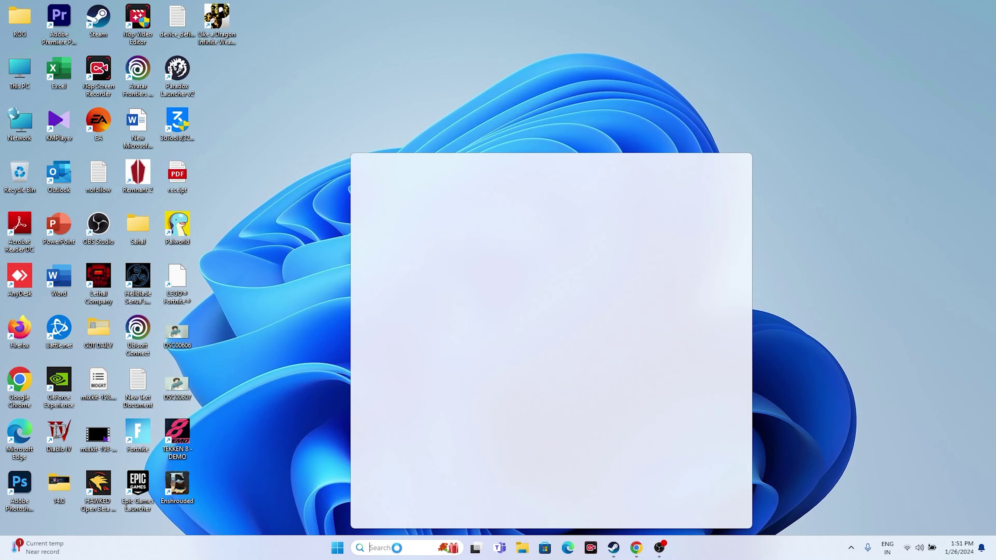
pyautogui.click(426, 244)
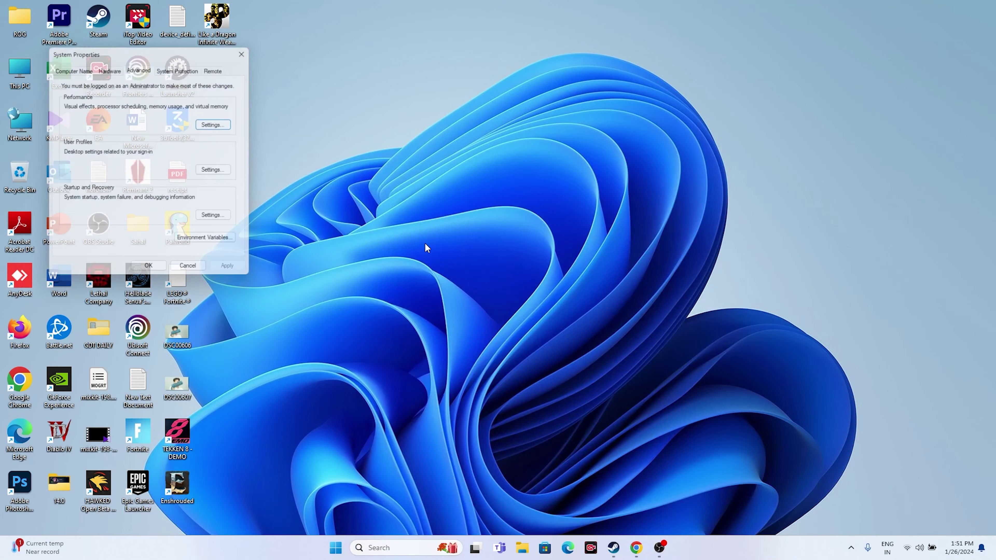
pyautogui.click(210, 123)
pyautogui.click(121, 106)
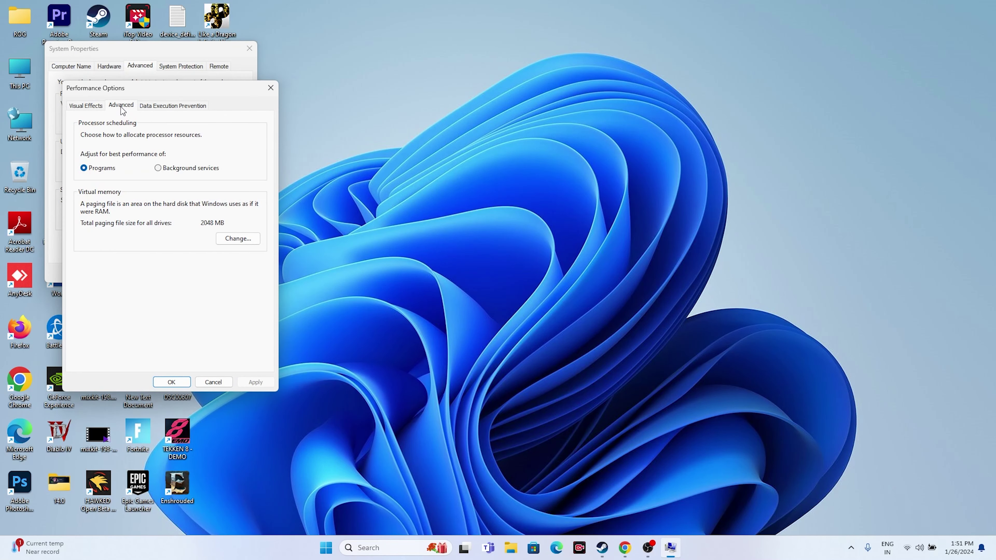
pyautogui.click(232, 240)
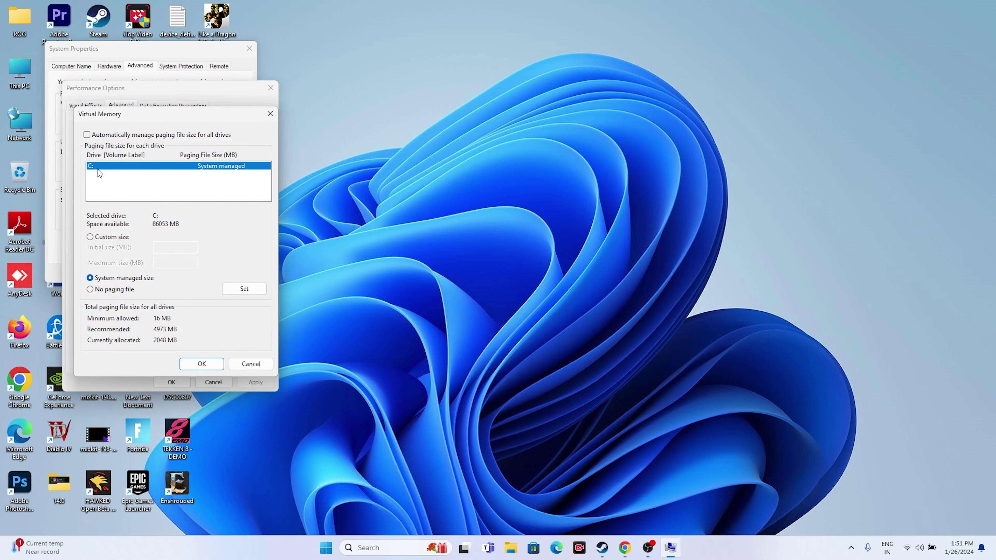
pyautogui.click(94, 237)
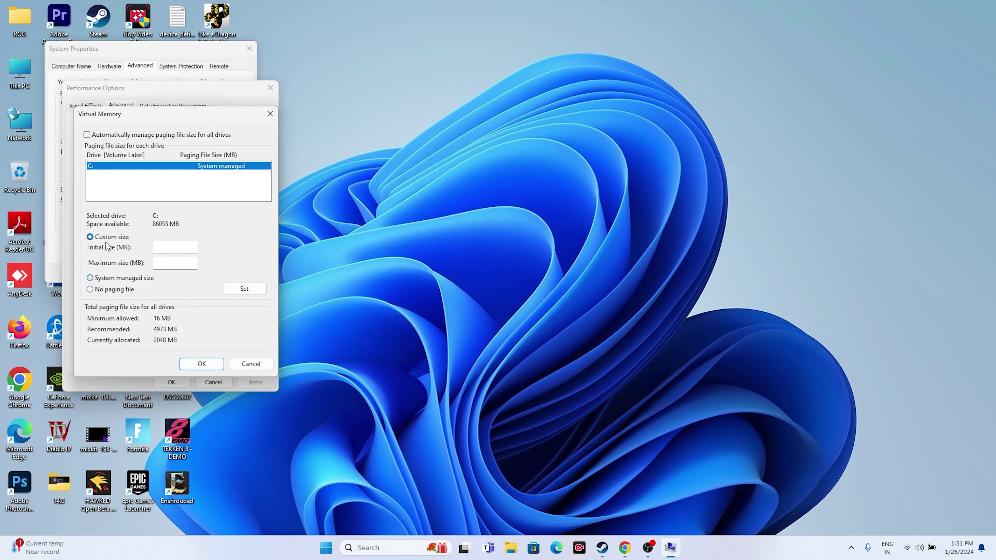
pyautogui.click(175, 251)
pyautogui.click(169, 267)
# - Open Calculator and multiply 32 by 1024 to convert the RAM size to megabytes
pyautogui.click(396, 549)
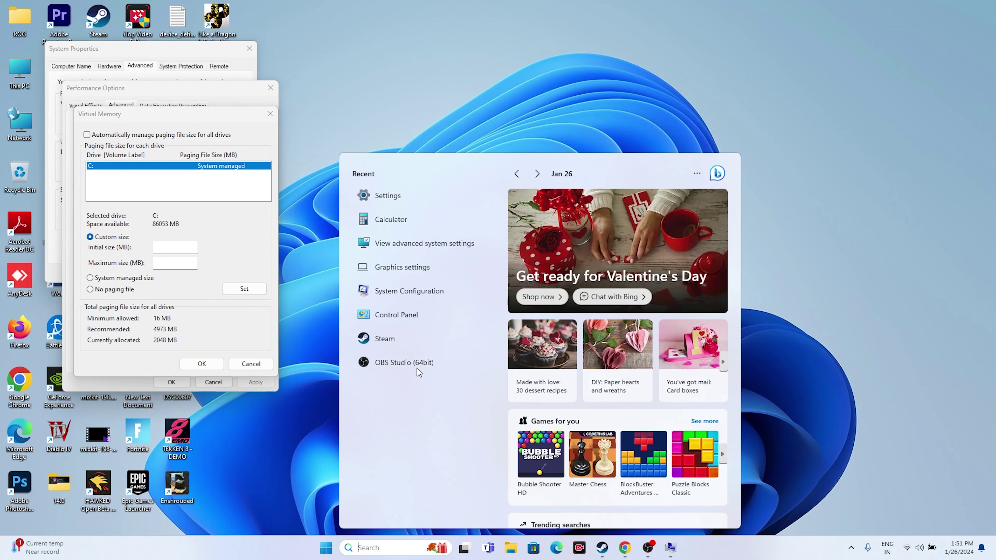
pyautogui.click(408, 224)
pyautogui.click(810, 314)
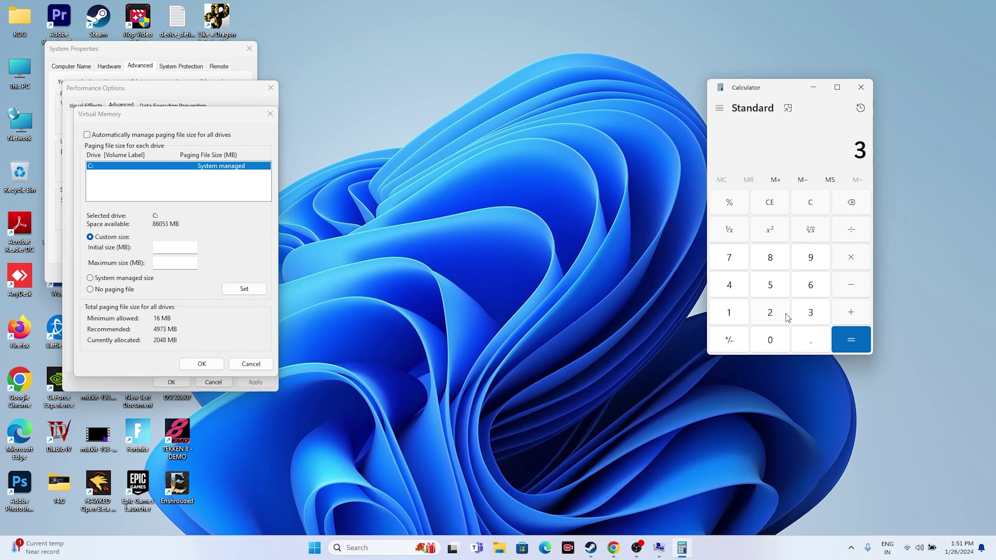
pyautogui.click(772, 314)
pyautogui.click(730, 313)
pyautogui.click(770, 340)
pyautogui.click(769, 312)
pyautogui.click(729, 285)
pyautogui.click(856, 342)
# - Multiply the calculated megabyte value by 1.5 to get the initial paging file size
pyautogui.click(854, 260)
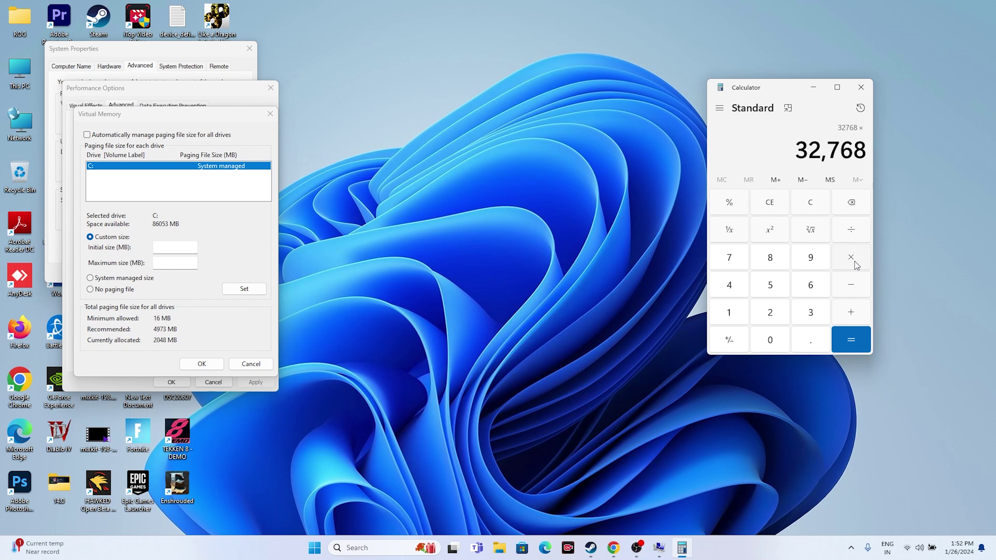
pyautogui.click(730, 313)
pyautogui.click(811, 339)
pyautogui.click(770, 312)
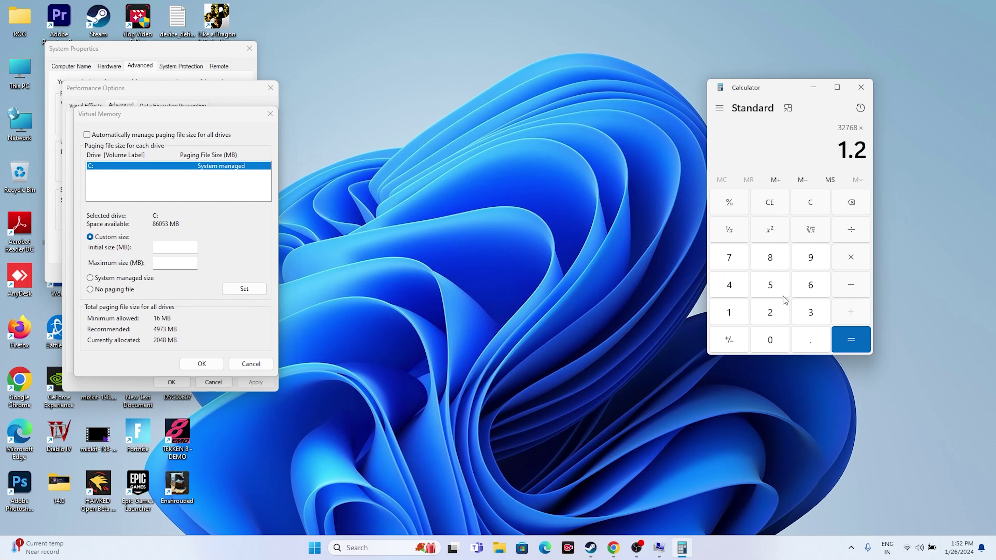
pyautogui.click(770, 285)
pyautogui.click(853, 208)
pyautogui.click(853, 208)
pyautogui.click(770, 285)
pyautogui.click(850, 340)
# - Copy the calculated result and paste it as the paging file's initial size, 49,152 MB
pyautogui.rightClick(805, 149)
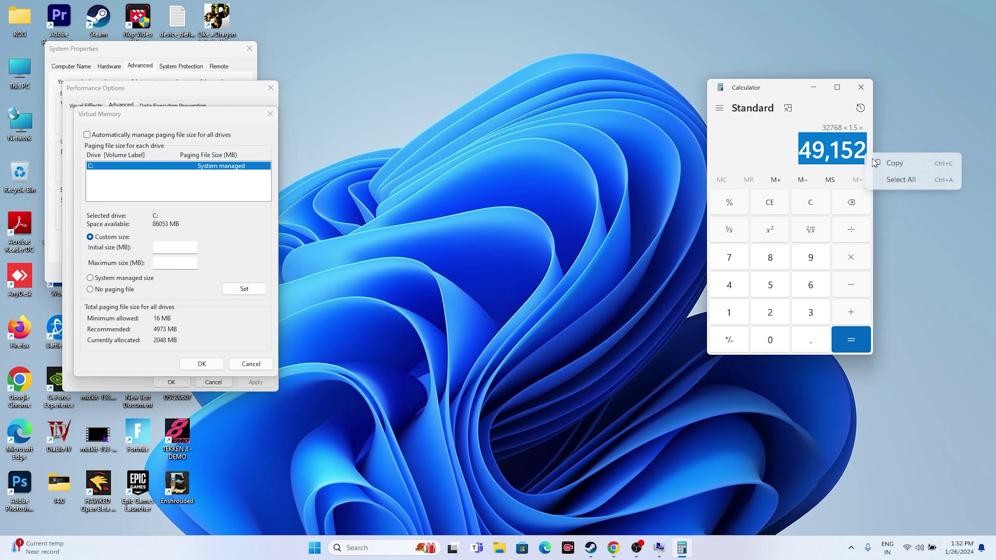
pyautogui.click(886, 160)
pyautogui.rightClick(165, 251)
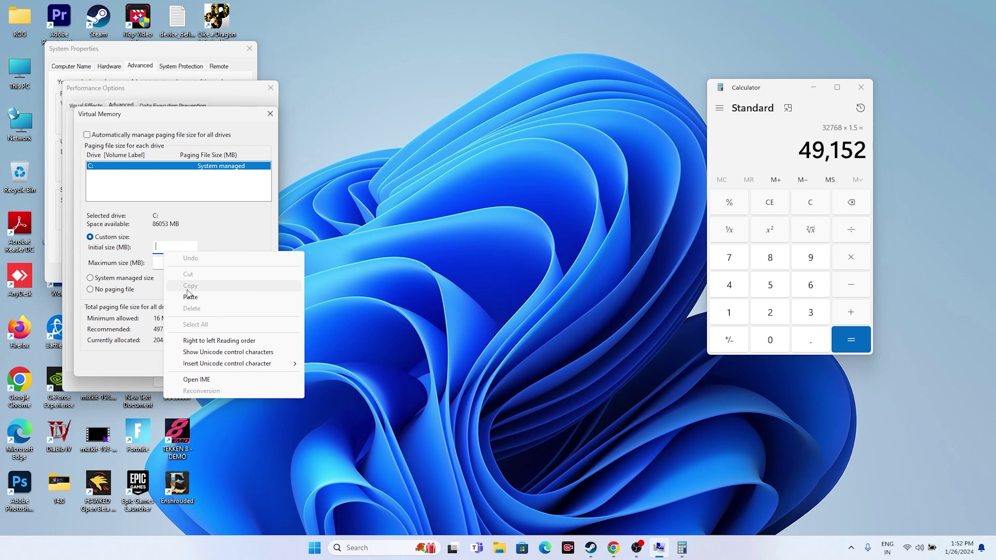
pyautogui.click(191, 297)
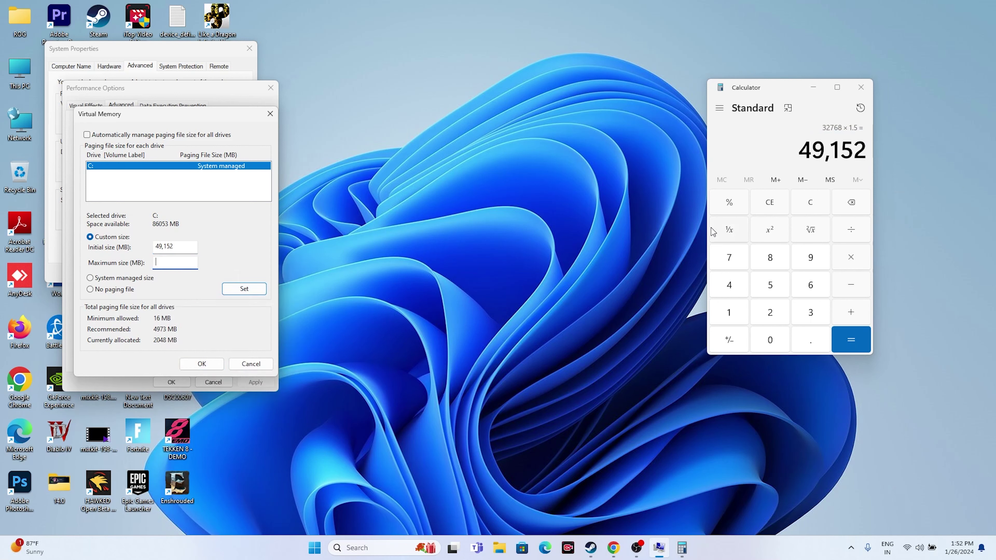
# - Calculate the maximum paging file size by multiplying 32 by 1024 and that result by 3
pyautogui.click(767, 205)
pyautogui.click(802, 308)
pyautogui.click(779, 313)
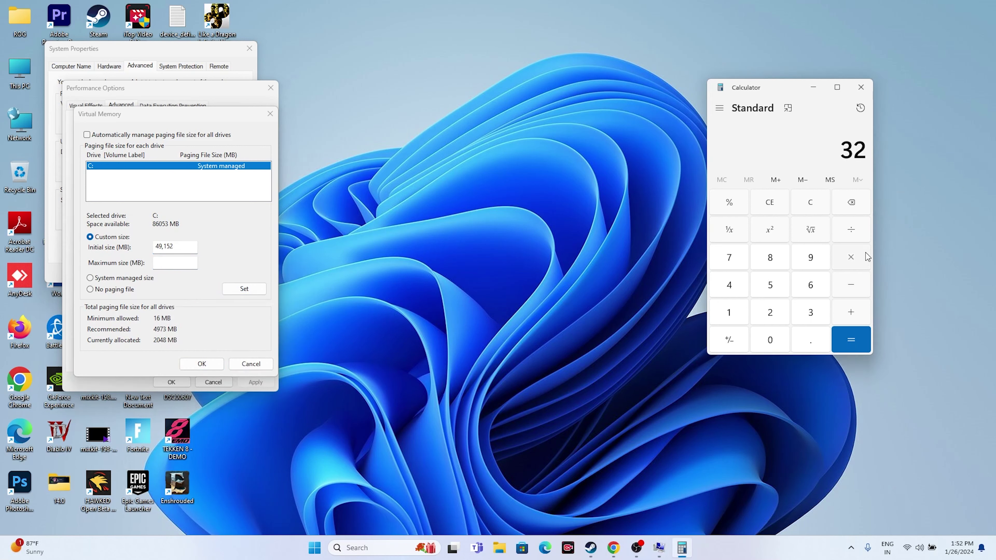
pyautogui.click(860, 258)
pyautogui.write('1024')
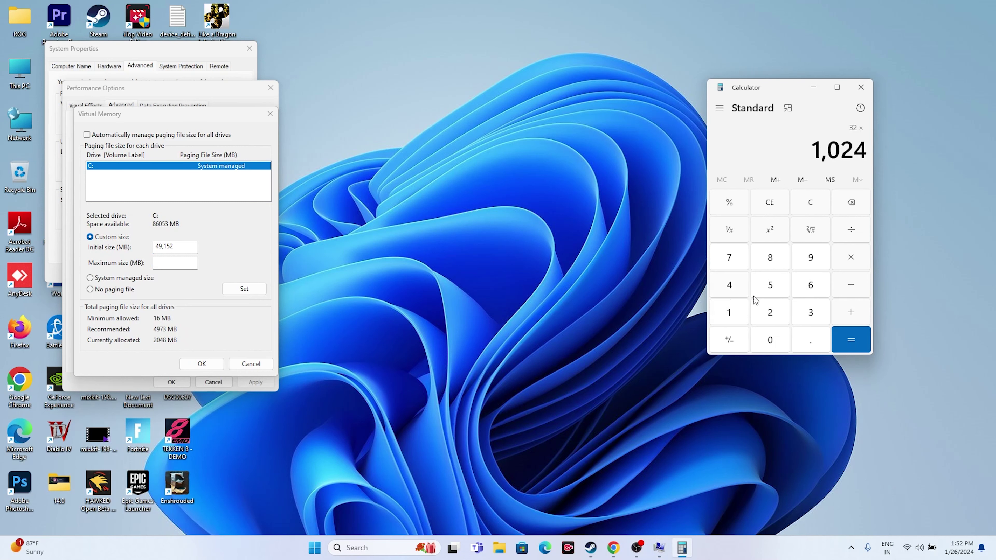
pyautogui.press('Return')
pyautogui.press('*')
pyautogui.write('3')
pyautogui.press('Return')
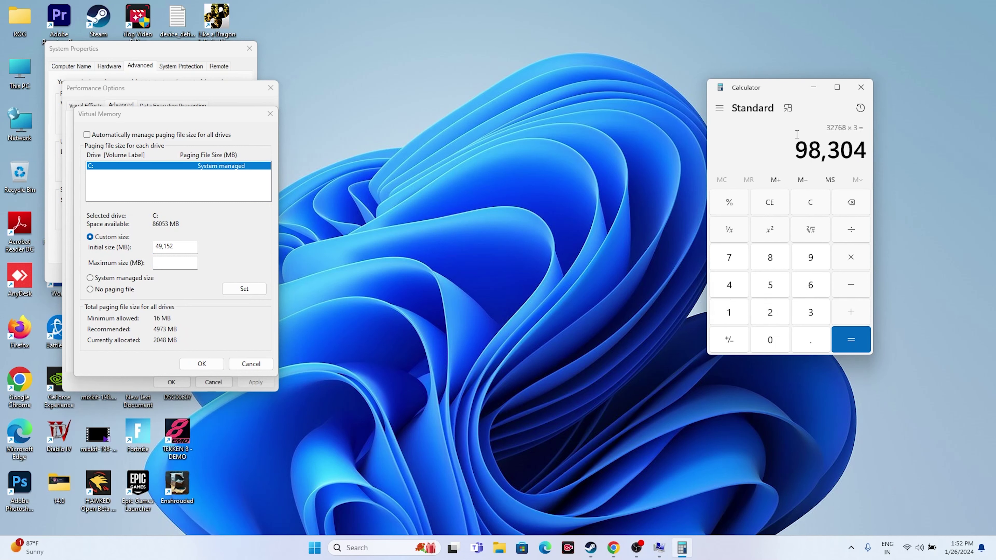
# - Copy the calculated result and paste it as the paging file's maximum size, 98,304 MB
pyautogui.moveTo(796, 148); pyautogui.dragTo(865, 149)
pyautogui.rightClick(861, 149)
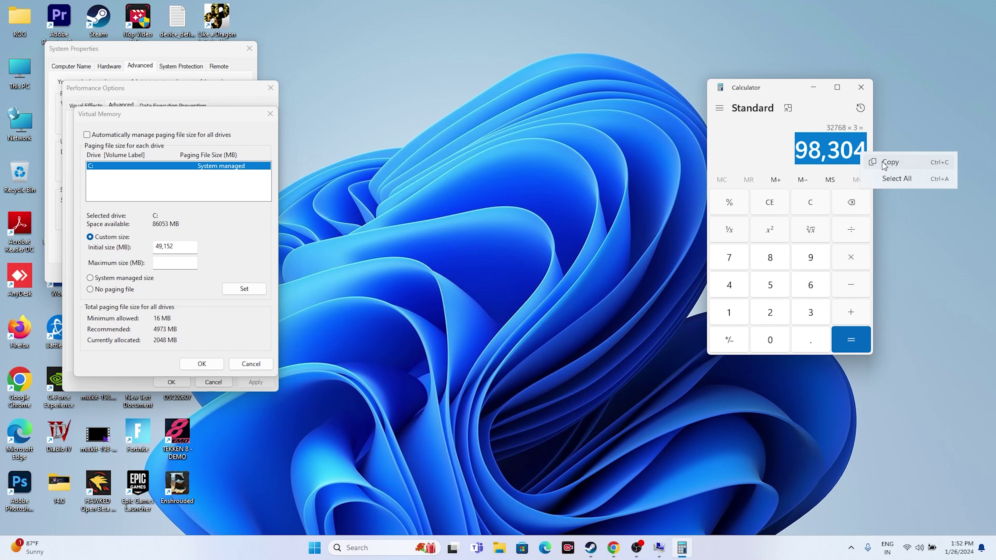
pyautogui.click(884, 163)
pyautogui.rightClick(174, 259)
pyautogui.click(209, 309)
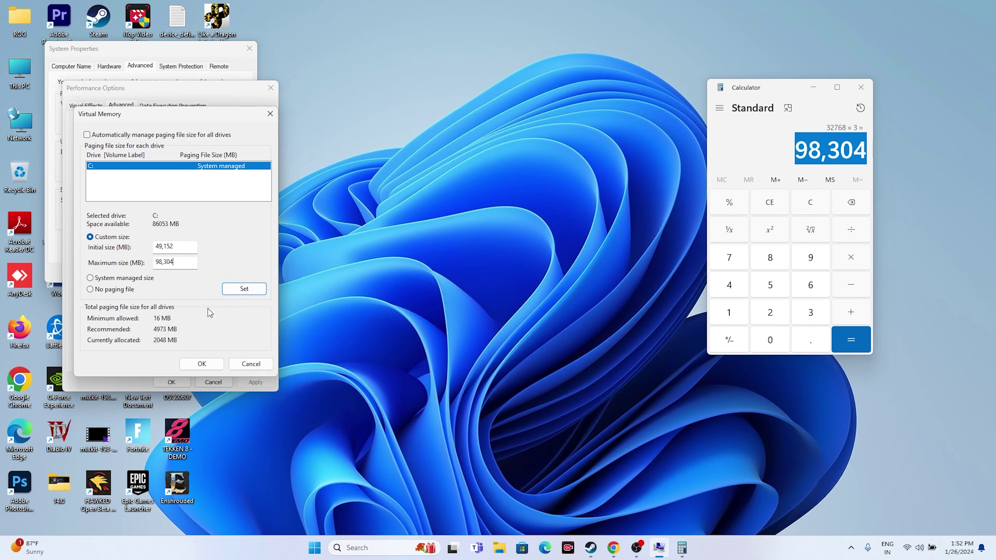
# - Accept the Virtual Memory, Performance Options and System Properties dialogs, and close Calculator
pyautogui.click(200, 365)
pyautogui.click(172, 383)
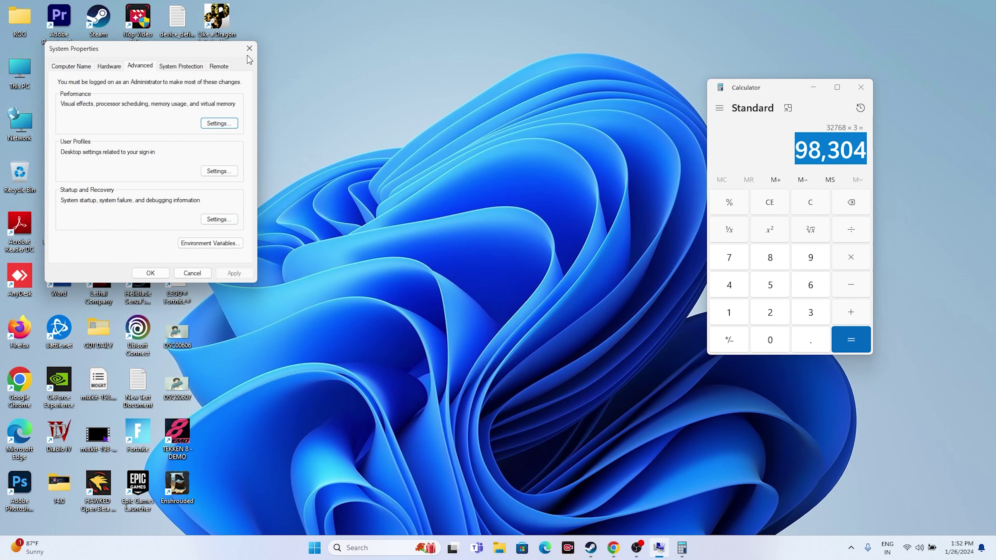
pyautogui.click(150, 272)
pyautogui.click(861, 88)
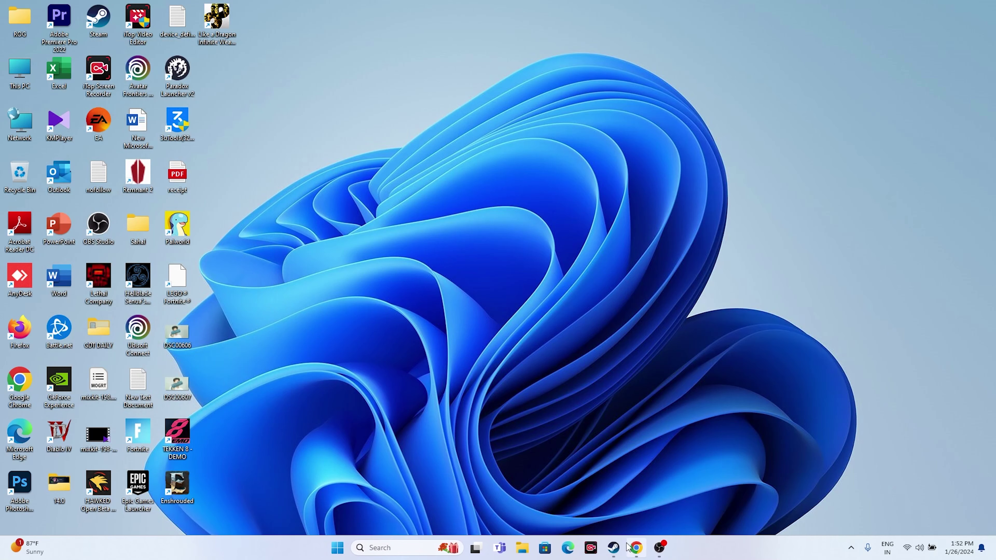
# - Switch to Chrome and bring up the driver results on NVIDIA's GeForce Drivers page
pyautogui.click(614, 548)
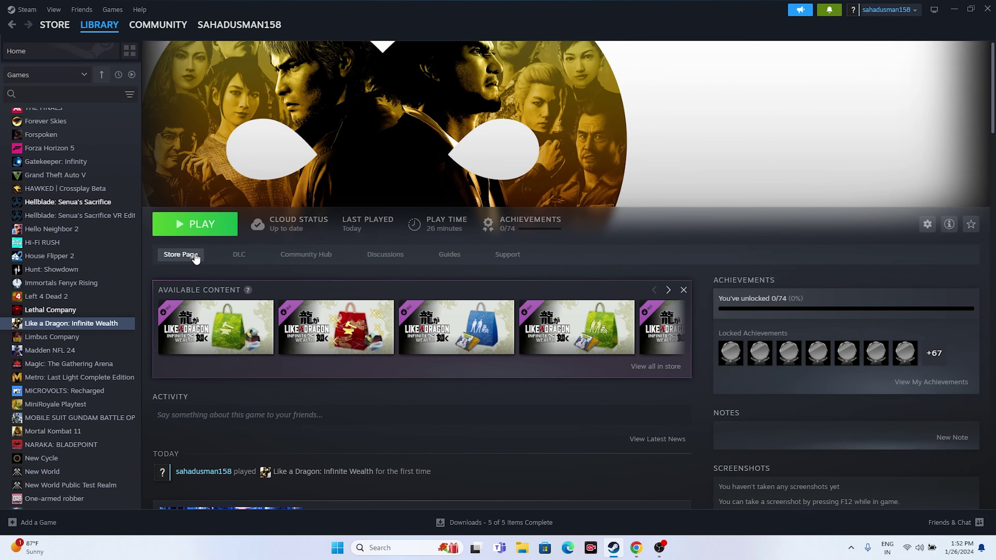
pyautogui.click(636, 548)
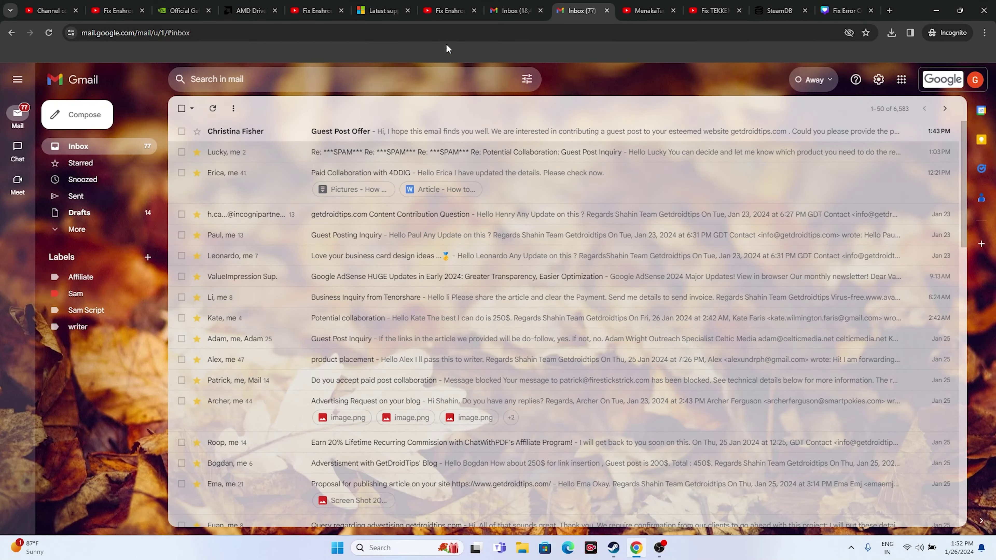
pyautogui.click(383, 11)
pyautogui.scroll(3, 494, 274)
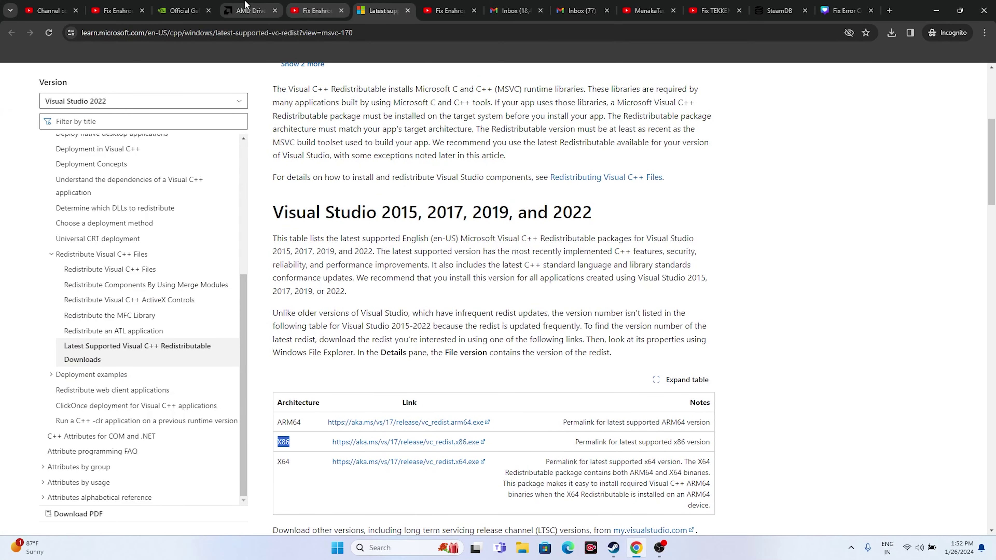
pyautogui.click(184, 11)
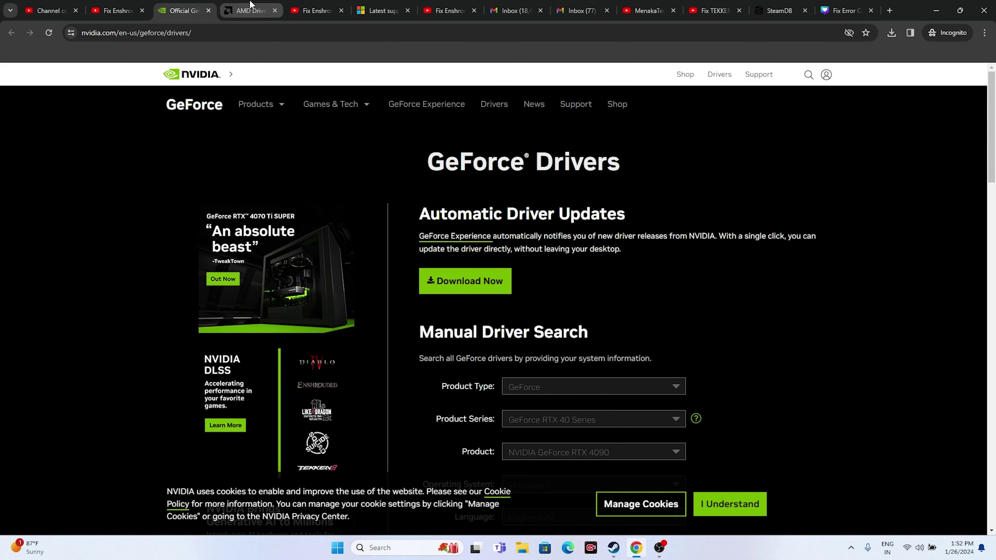
pyautogui.scroll(-4, 801, 257)
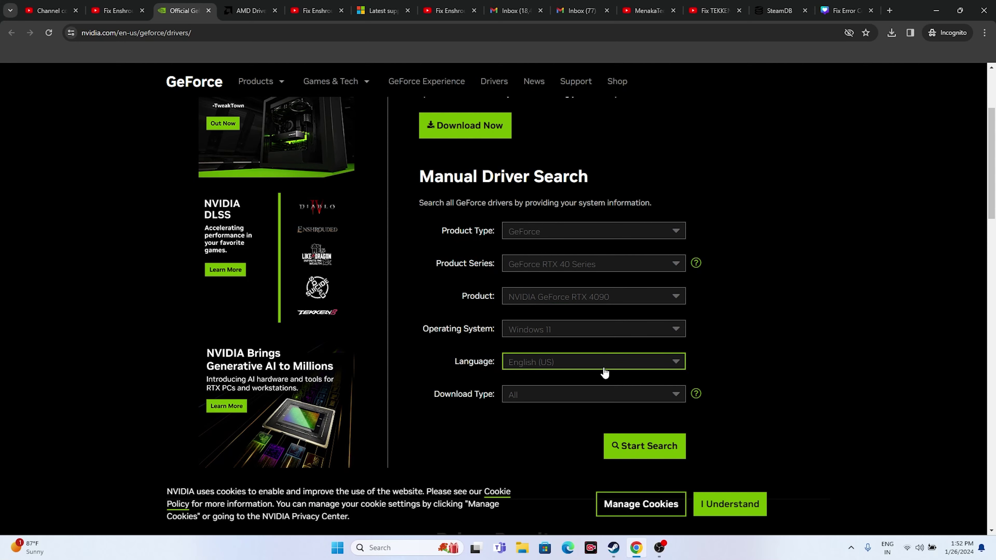
pyautogui.scroll(-5, 803, 260)
pyautogui.scroll(4, 803, 260)
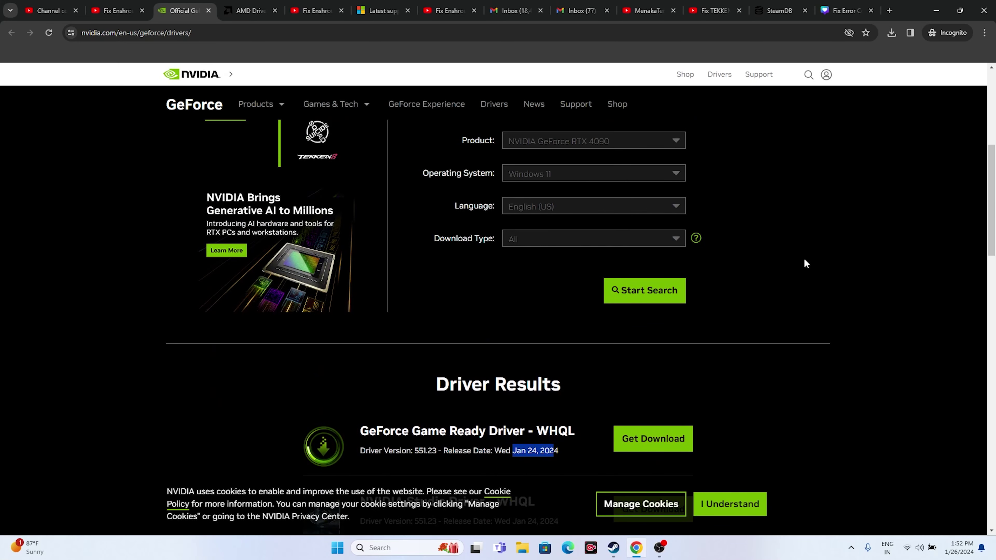
pyautogui.scroll(-5, 807, 260)
pyautogui.click(832, 264)
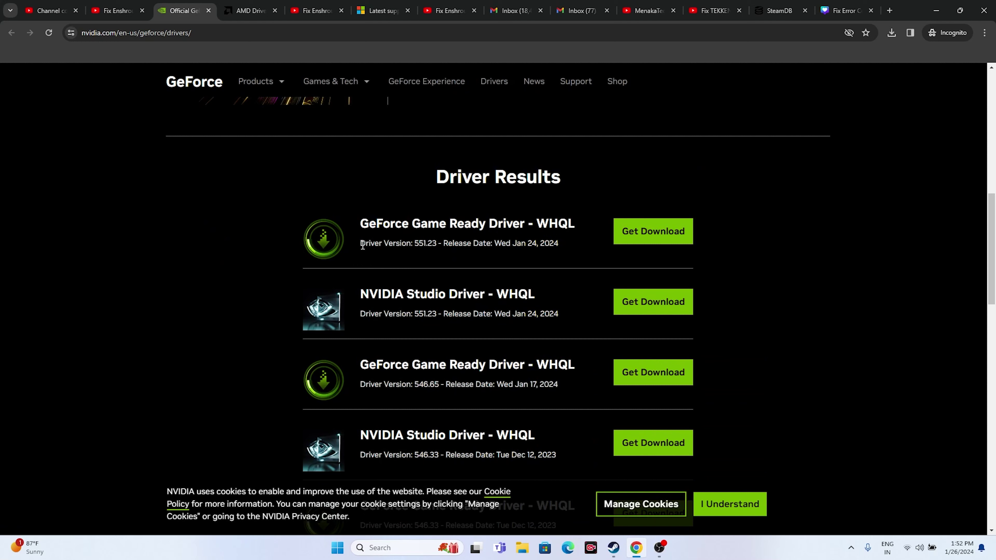
# - Examine the version number and release date of the newest GeForce Game Ready Driver
pyautogui.moveTo(362, 245); pyautogui.dragTo(558, 244)
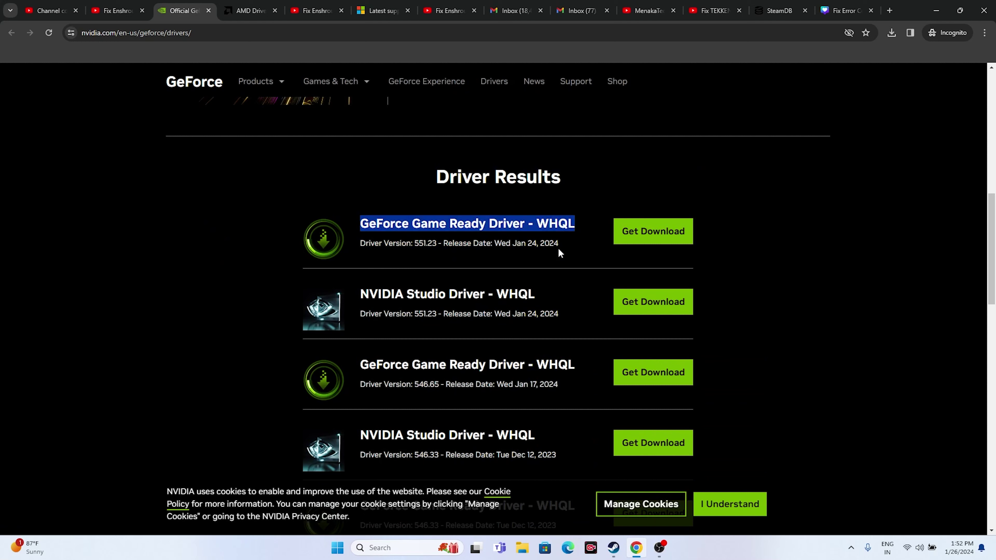
pyautogui.click(415, 250)
pyautogui.moveTo(414, 245); pyautogui.dragTo(434, 245)
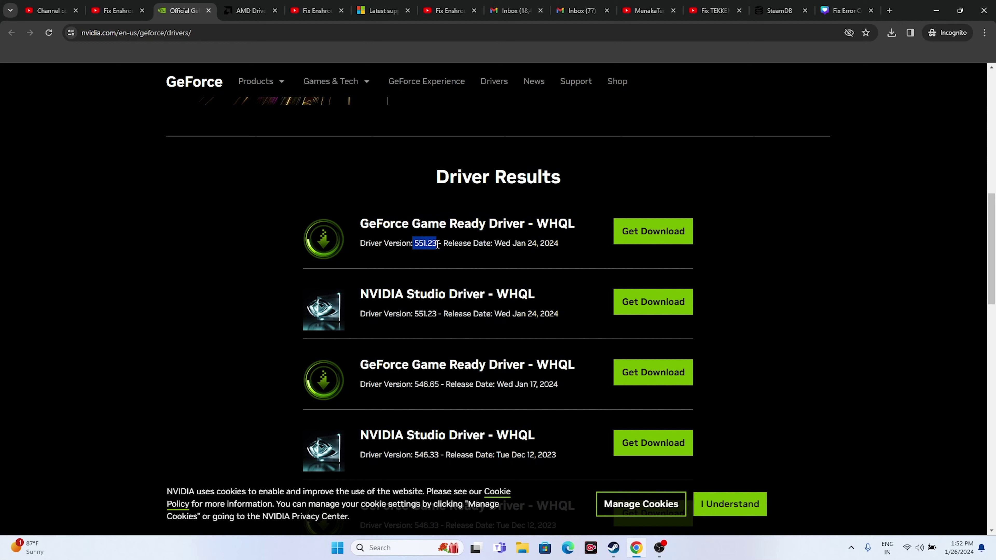
pyautogui.moveTo(511, 246); pyautogui.dragTo(539, 245)
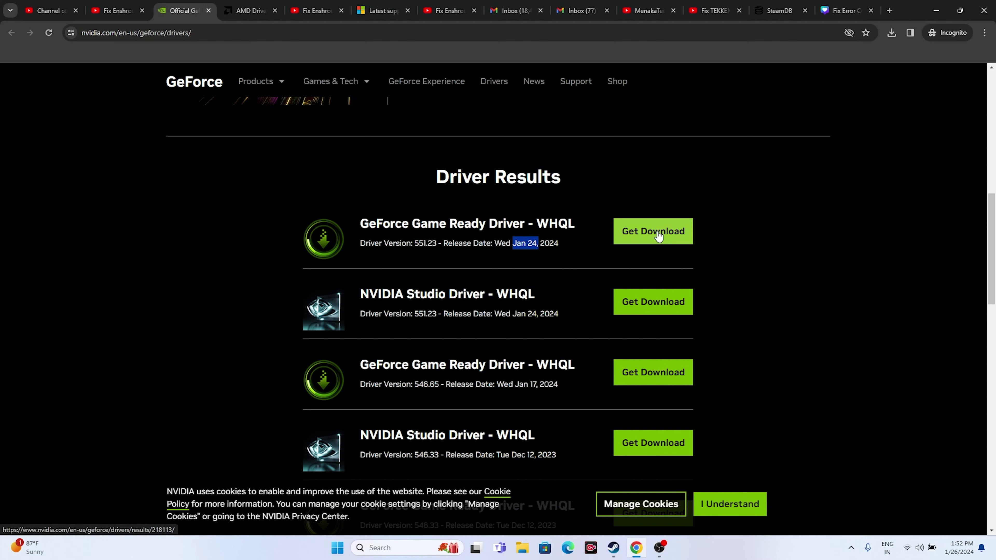
# - Open the AMD drivers and support page for the Radeon RX 7800 XT graphics card
pyautogui.click(250, 10)
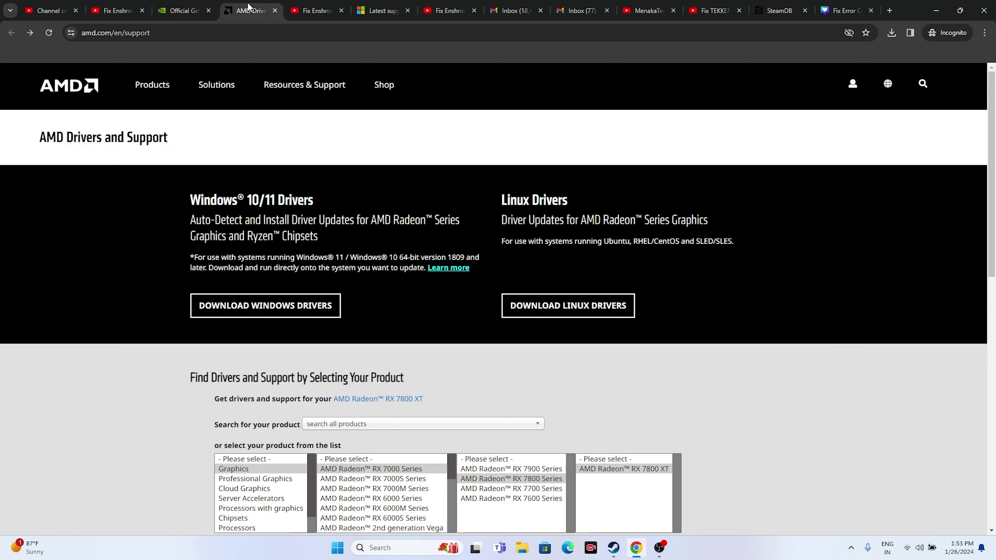
pyautogui.scroll(-5, 233, 277)
pyautogui.click(253, 352)
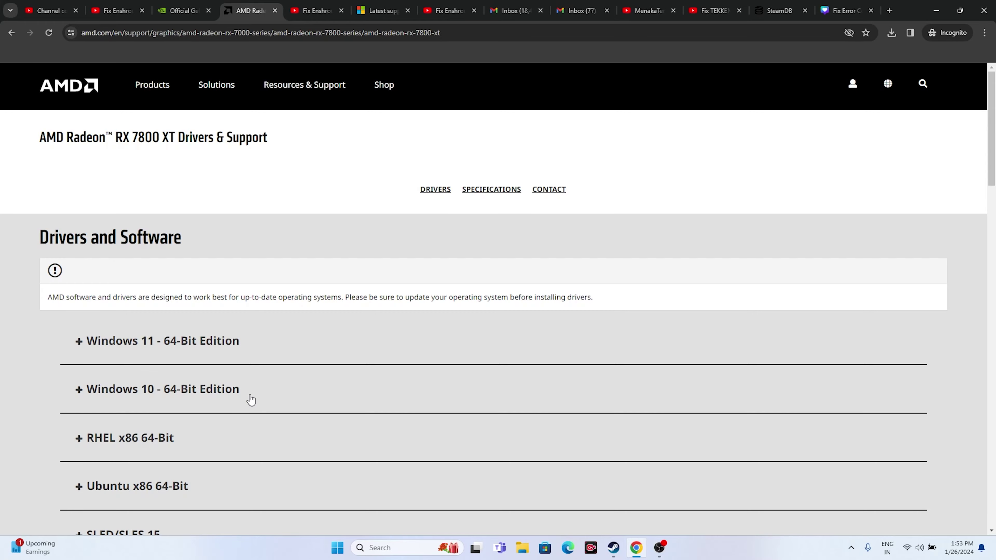
# - Review the X64 and X86 downloads on Microsoft's Visual C++ Redistributable page, then minimize the browser
pyautogui.click(382, 11)
pyautogui.scroll(5, 420, 267)
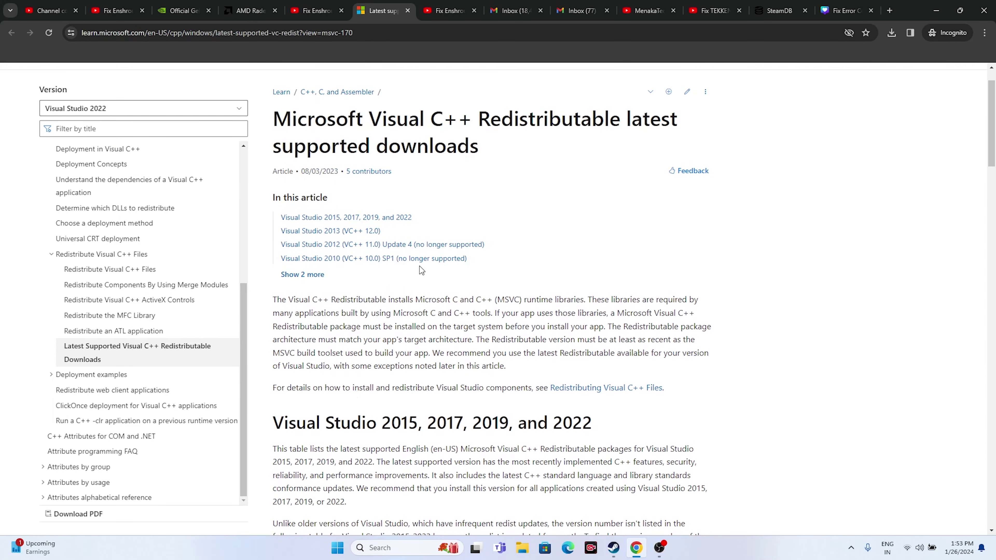
pyautogui.moveTo(479, 196); pyautogui.dragTo(276, 172)
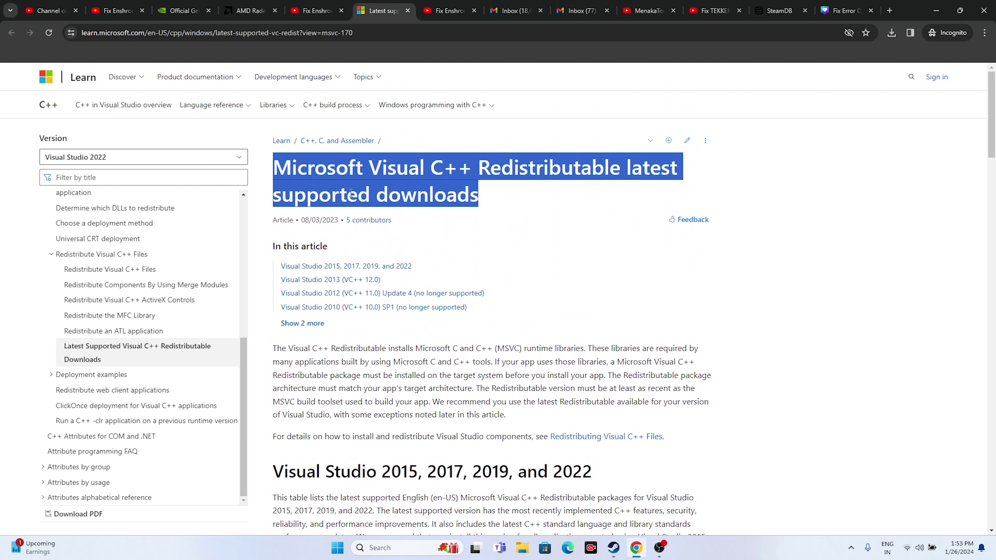
pyautogui.click(524, 207)
pyautogui.scroll(-10, 525, 207)
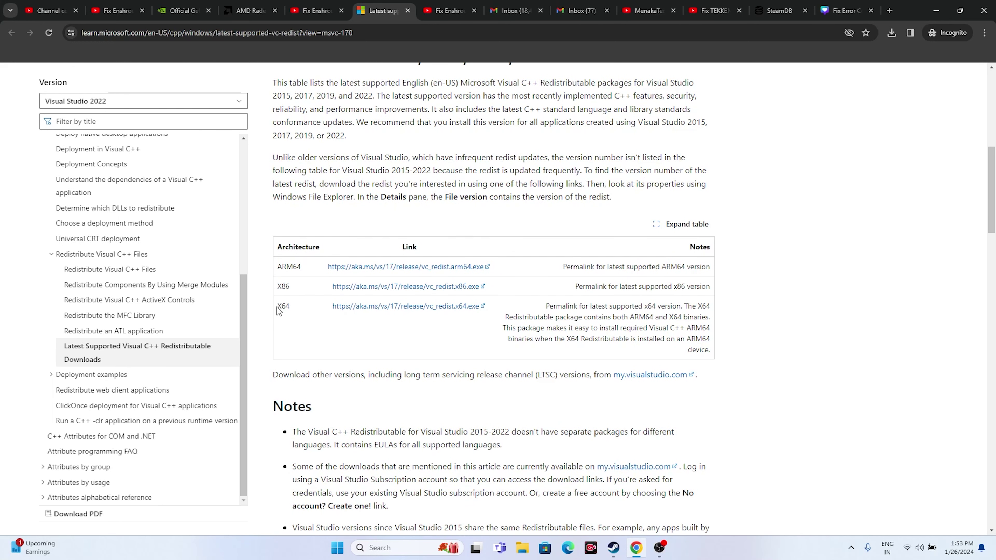
pyautogui.doubleClick(280, 307)
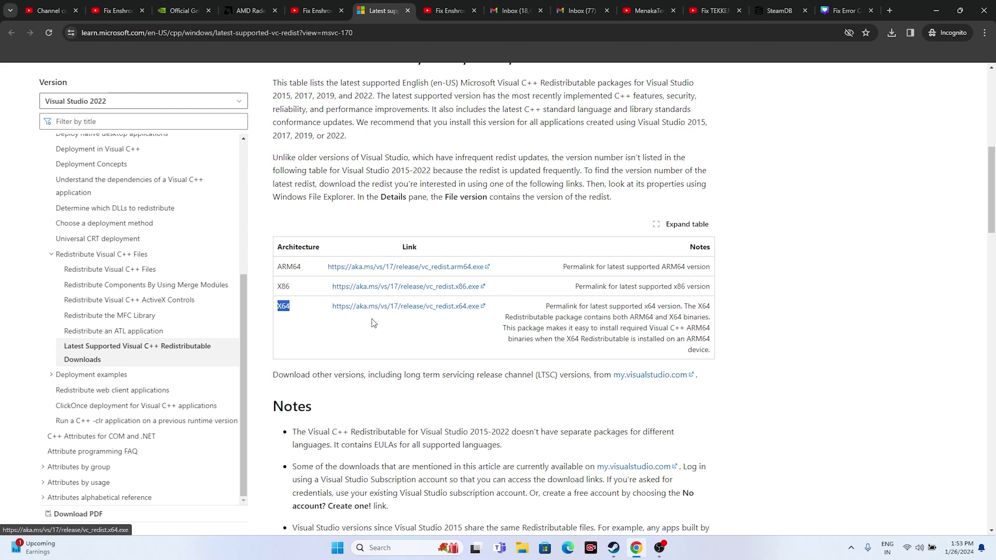
pyautogui.click(279, 295)
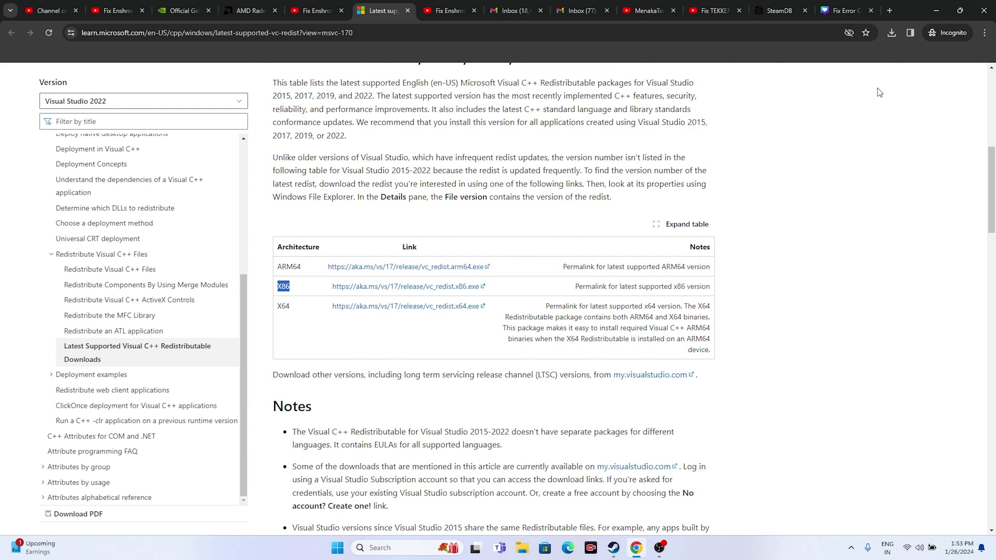
pyautogui.click(936, 10)
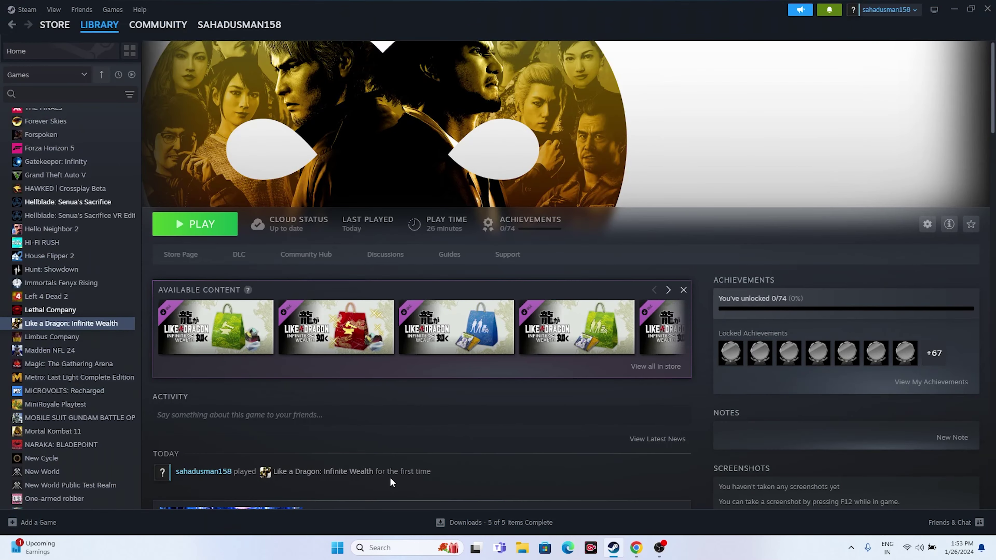
# - Check Windows Update in Settings for available updates, then close Settings
pyautogui.click(391, 553)
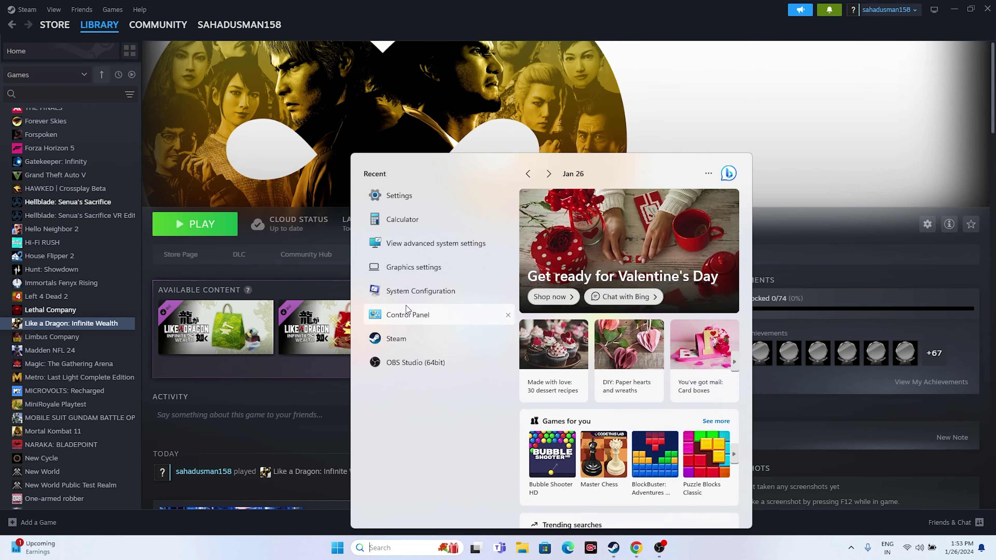
pyautogui.click(409, 192)
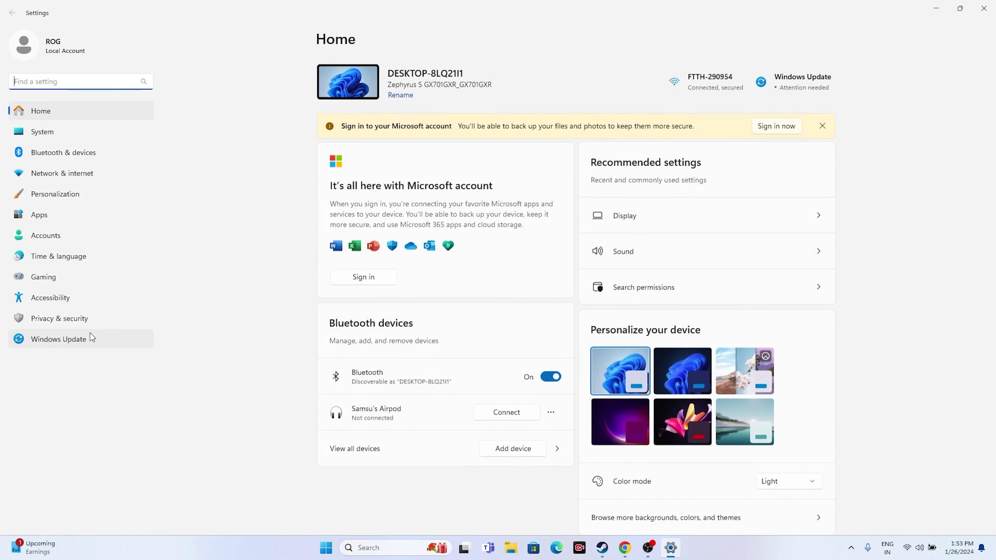
pyautogui.click(87, 336)
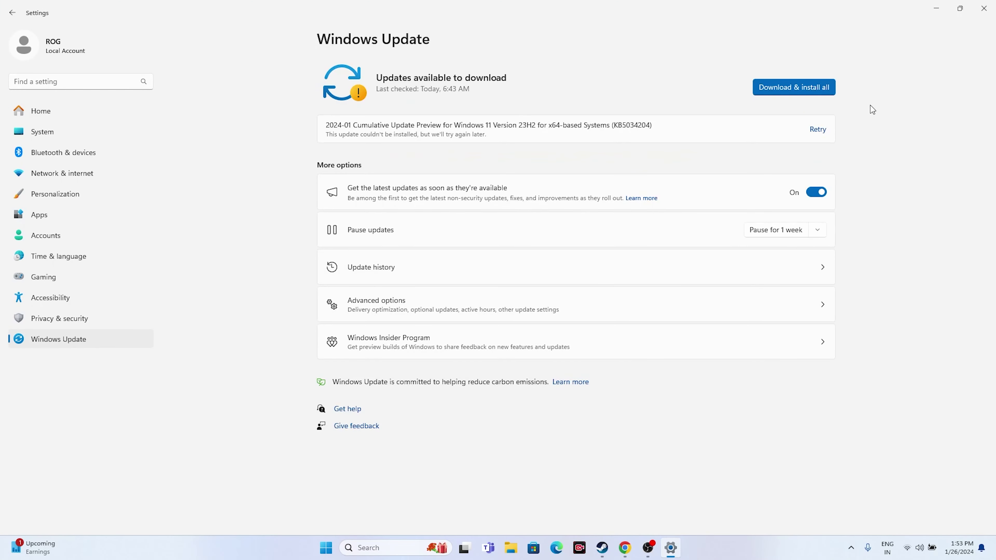
pyautogui.click(983, 8)
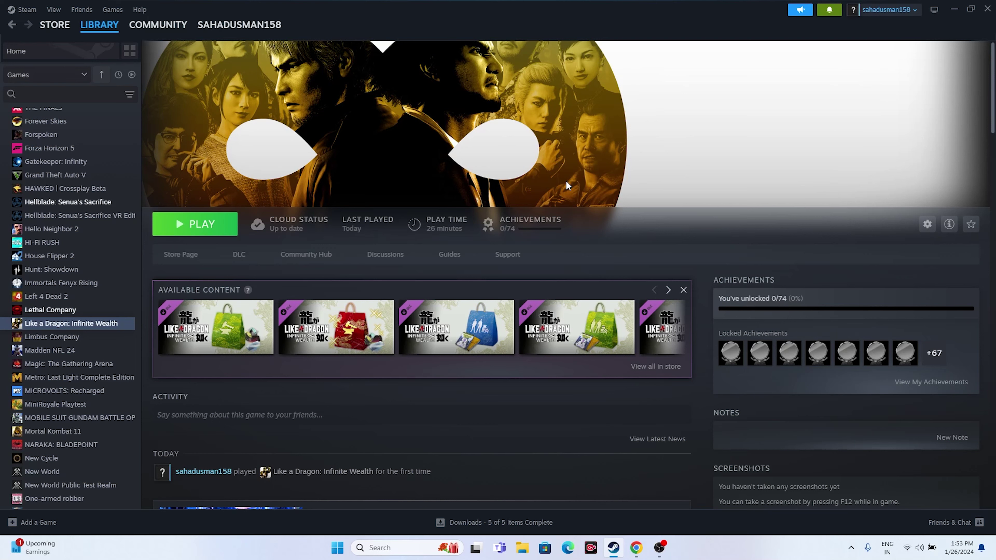
pyautogui.rightClick(65, 323)
pyautogui.moveTo(79, 387)
pyautogui.click(391, 416)
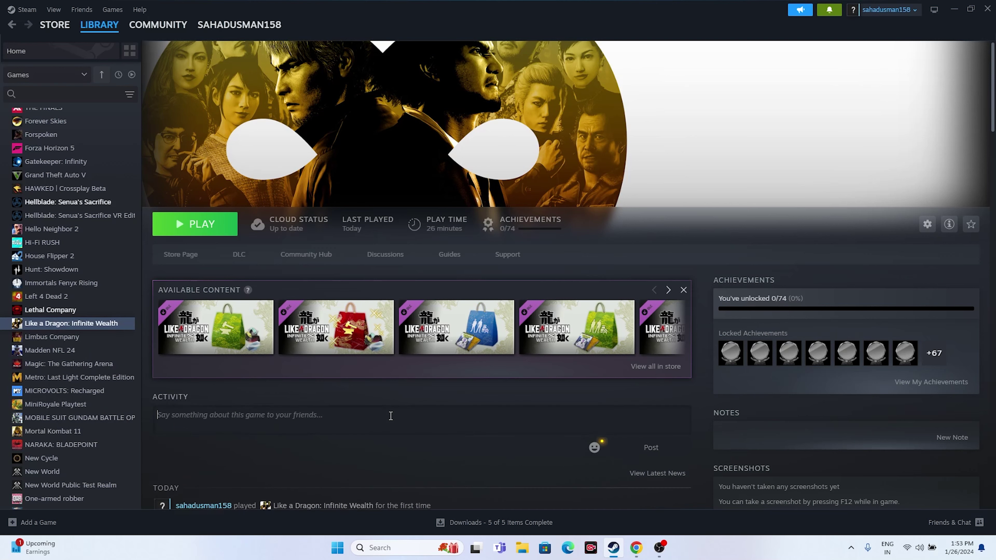
# - Check the free space on Local Disk (C:) in File Explorer, then close the window
pyautogui.click(522, 548)
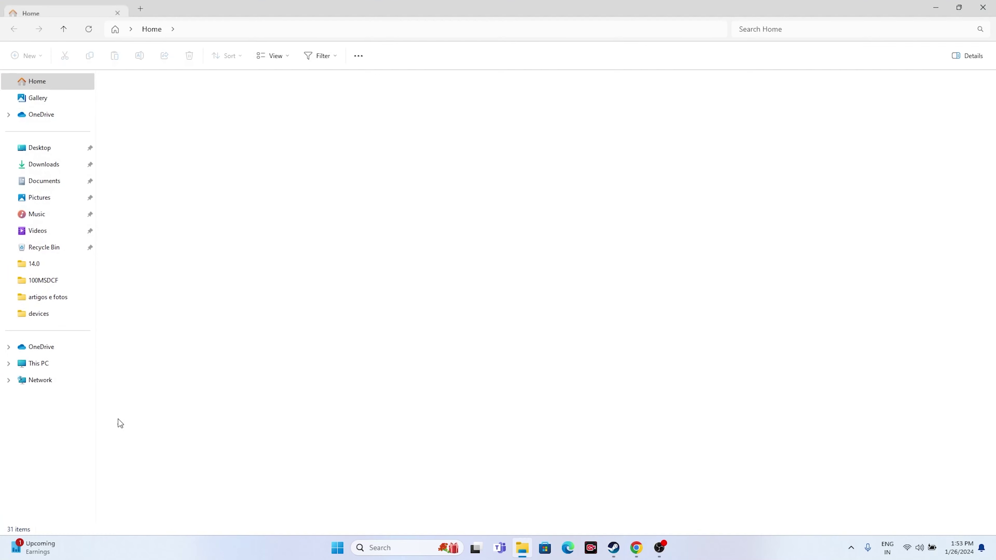
pyautogui.click(50, 367)
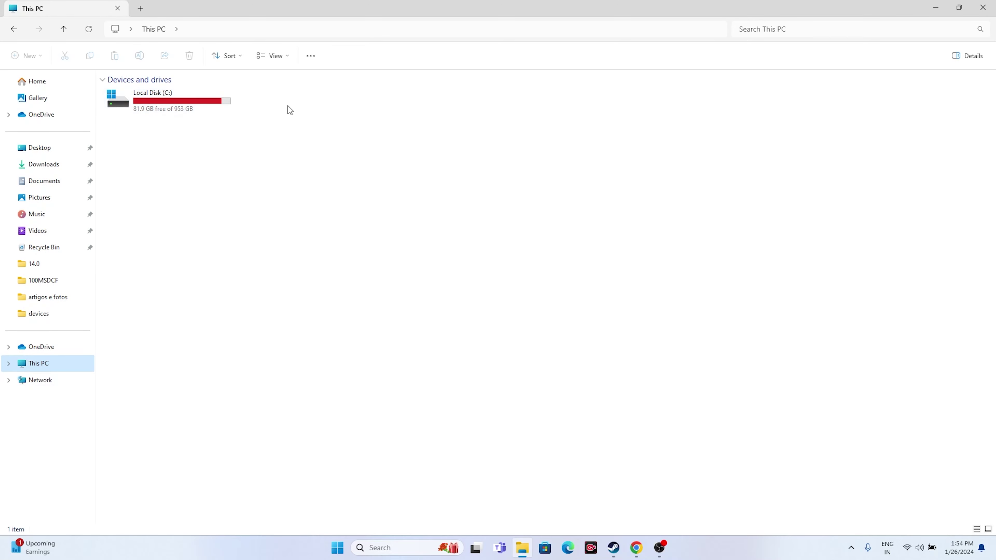
pyautogui.click(992, 13)
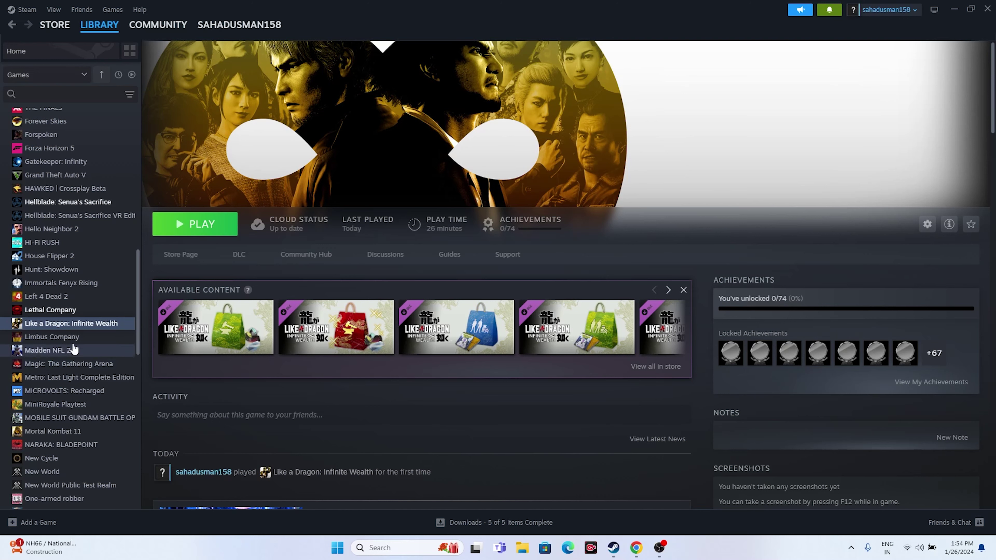
# - Verify the integrity of Like a Dragon: Infinite Wealth's installed files in Steam and close the game's properties
pyautogui.rightClick(80, 326)
pyautogui.click(107, 405)
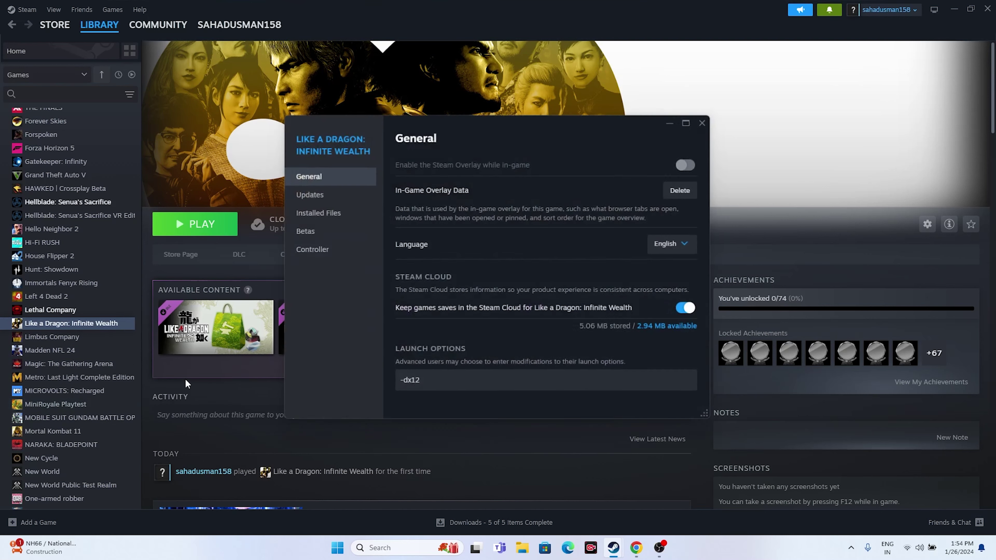
pyautogui.click(312, 213)
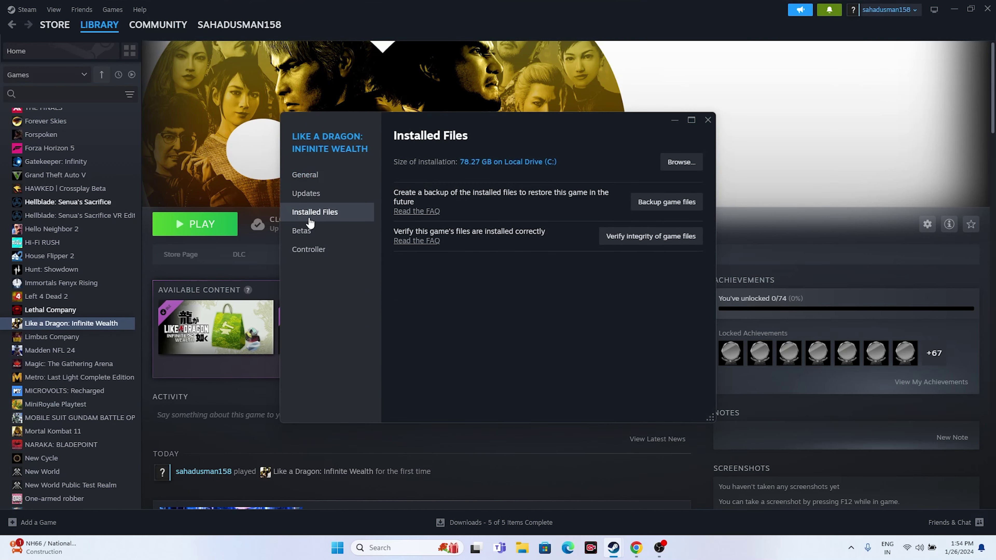
pyautogui.click(652, 236)
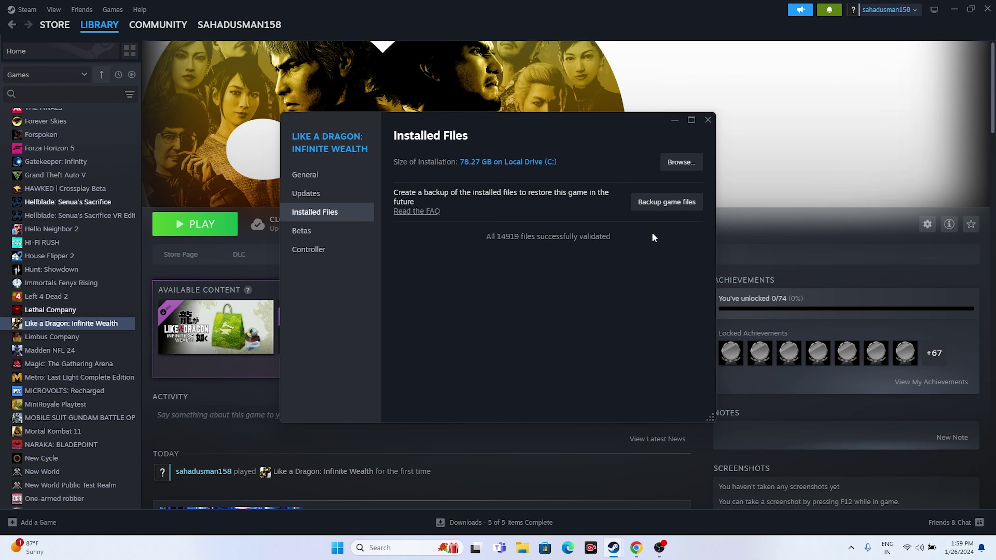
pyautogui.click(708, 120)
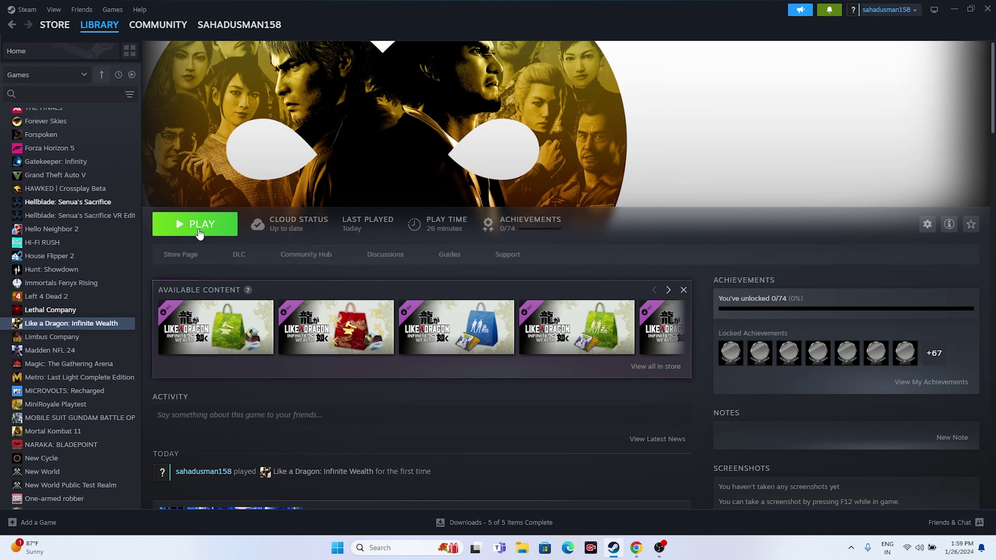